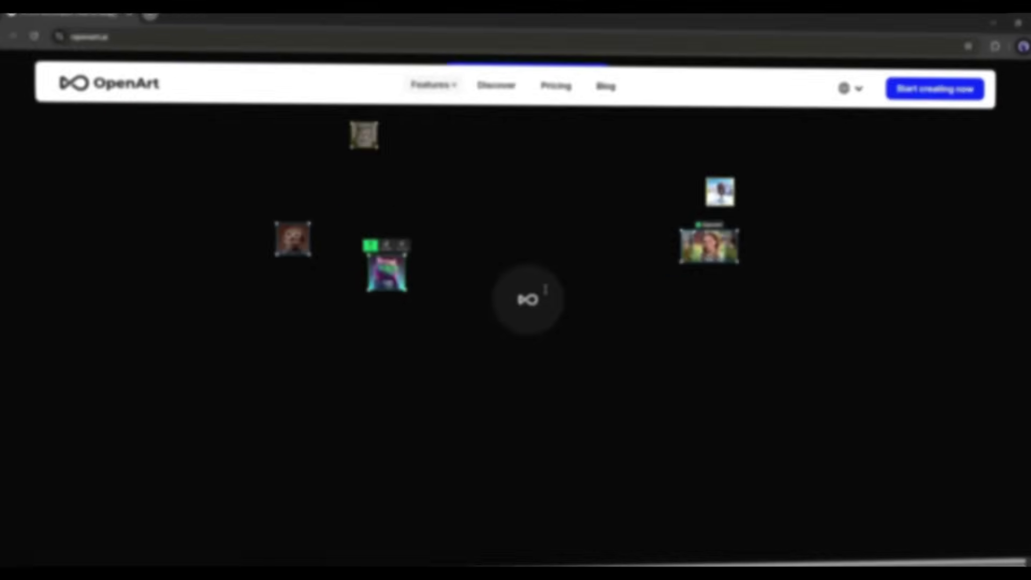
Scroll through the home page's Quick starts and Featured Apps, then back to the top.
{"action": "scroll", "coordinate": [527, 292], "scroll_direction": "down", "scroll_amount": 7}
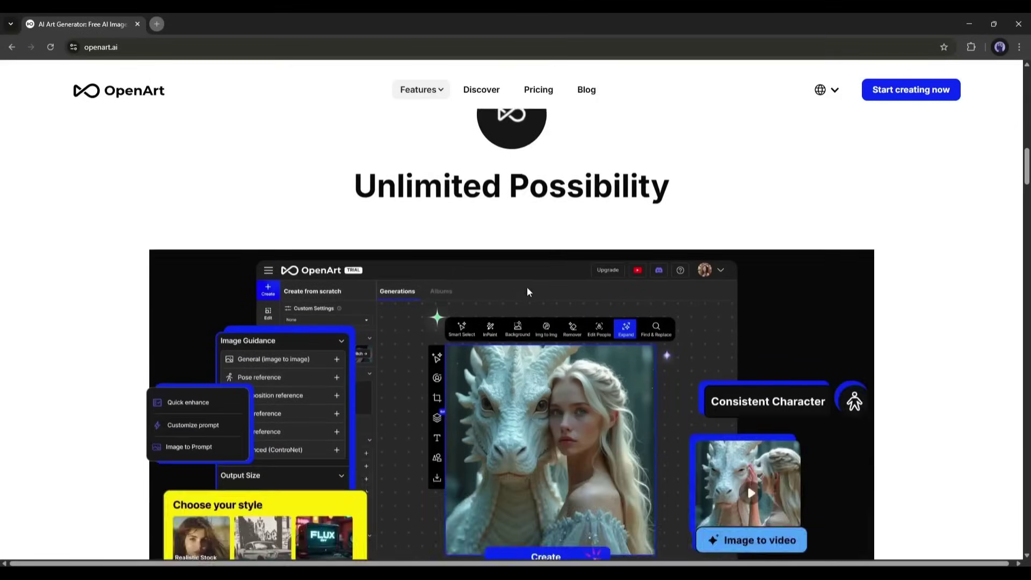
{"action": "scroll", "coordinate": [528, 291], "scroll_direction": "down", "scroll_amount": 13}
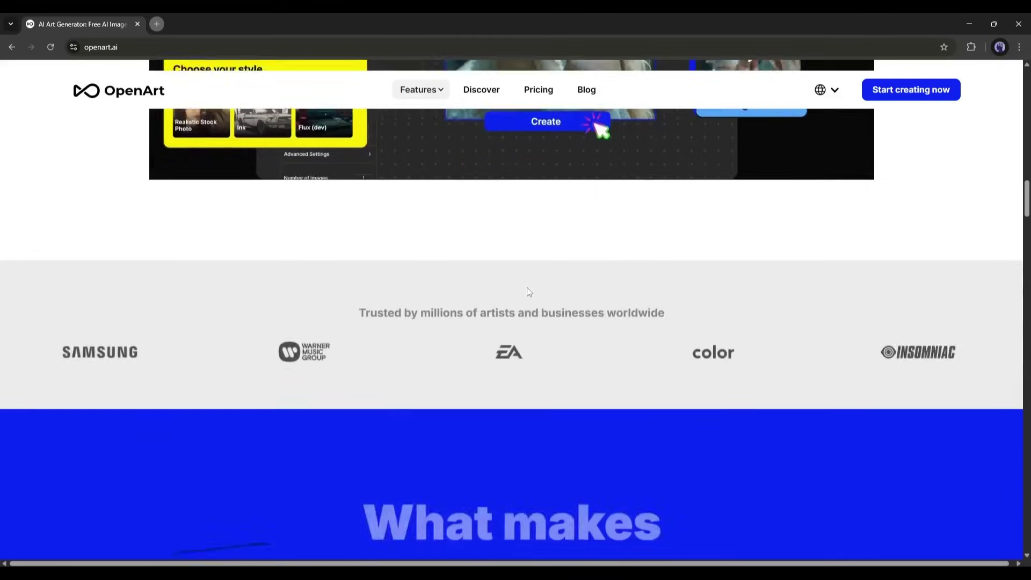
{"action": "scroll", "coordinate": [527, 292], "scroll_direction": "down", "scroll_amount": 12}
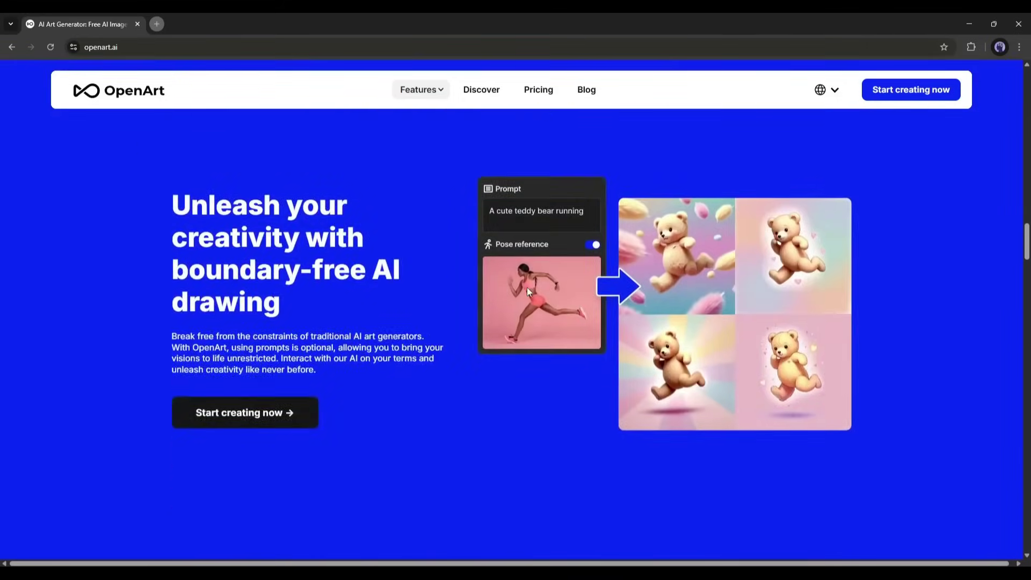
{"action": "scroll", "coordinate": [527, 291], "scroll_direction": "down", "scroll_amount": 10}
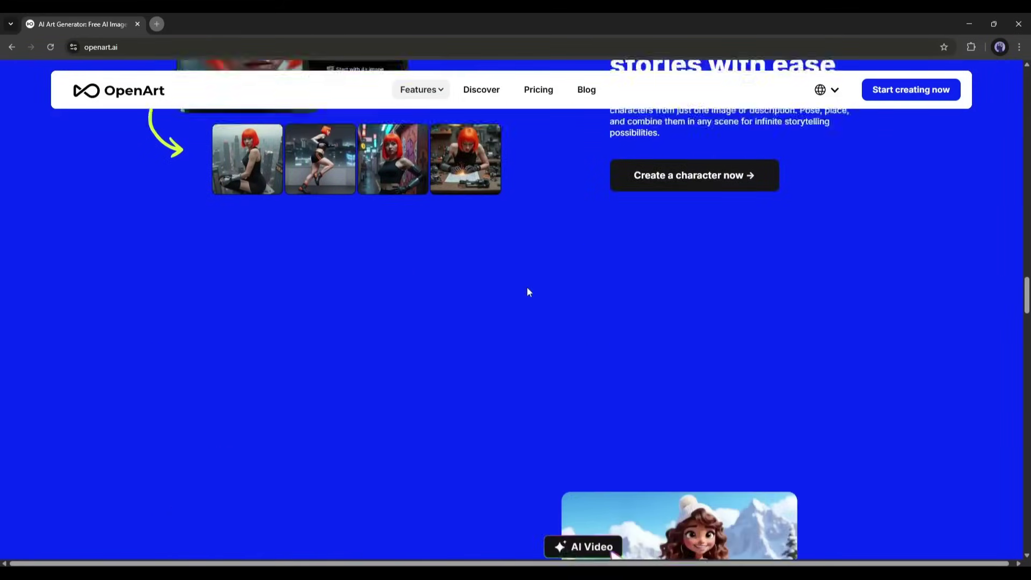
{"action": "scroll", "coordinate": [527, 291], "scroll_direction": "down", "scroll_amount": 10}
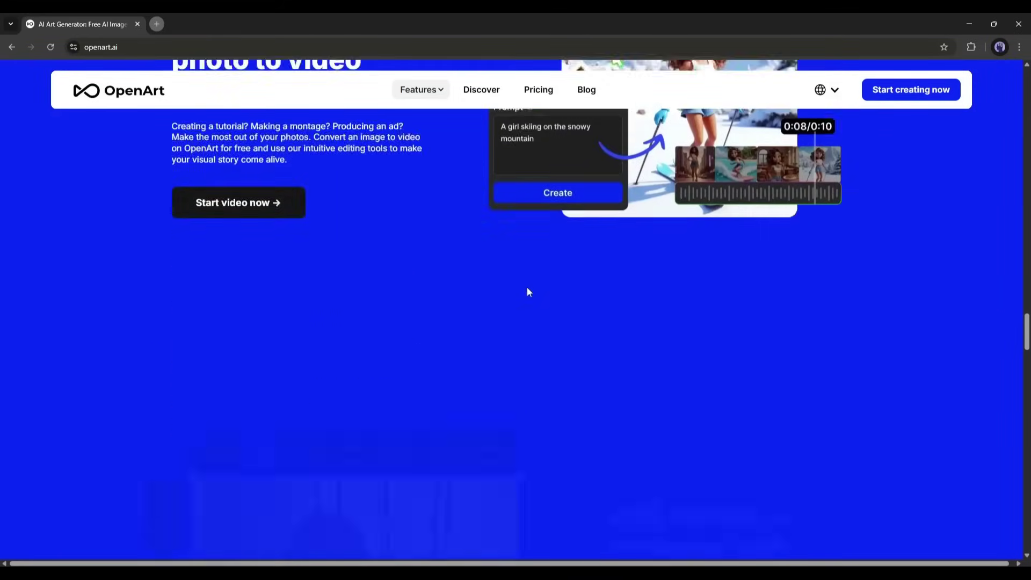
{"action": "scroll", "coordinate": [527, 286], "scroll_direction": "down", "scroll_amount": 5}
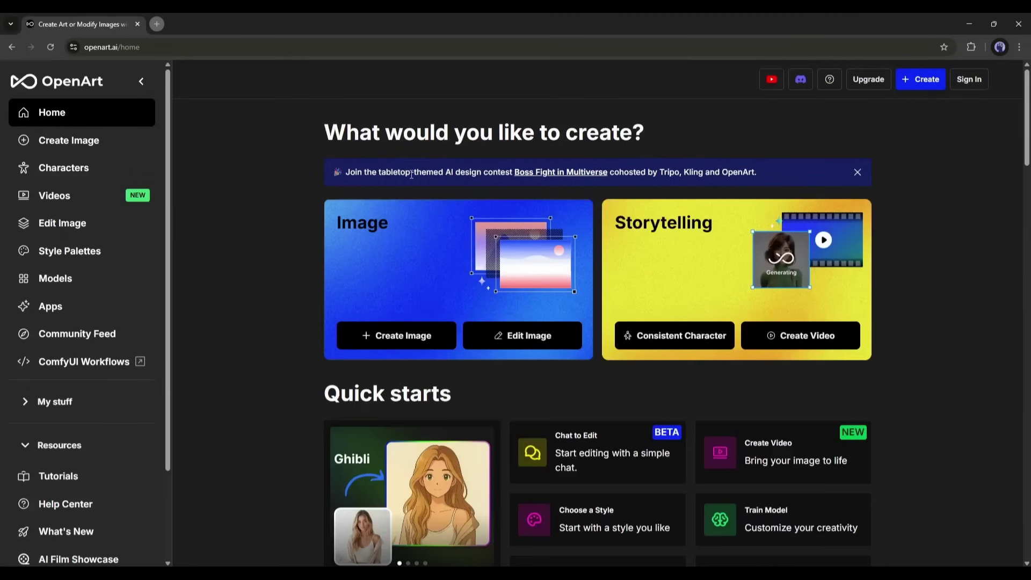
{"action": "scroll", "coordinate": [284, 188], "scroll_direction": "down", "scroll_amount": 2}
{"action": "scroll", "coordinate": [284, 188], "scroll_direction": "up", "scroll_amount": 2}
{"action": "scroll", "coordinate": [306, 259], "scroll_direction": "down", "scroll_amount": 12}
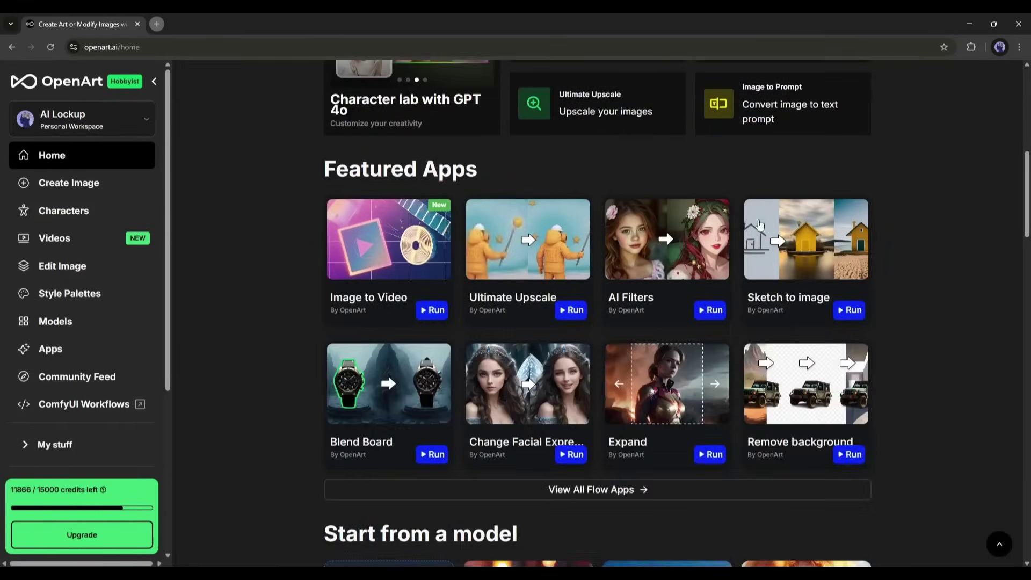
{"action": "scroll", "coordinate": [751, 247], "scroll_direction": "down", "scroll_amount": 20}
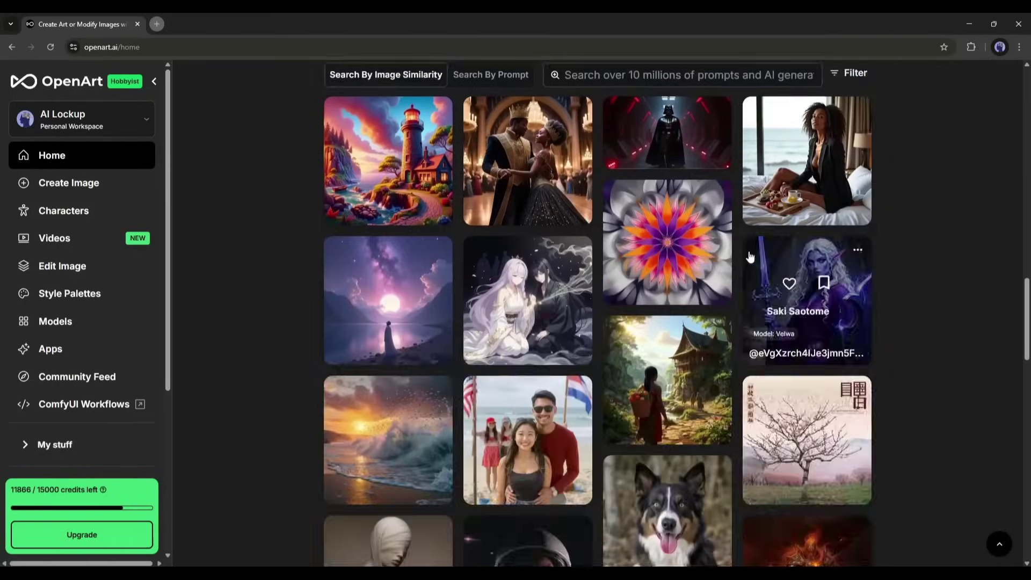
{"action": "scroll", "coordinate": [751, 256], "scroll_direction": "up", "scroll_amount": 20}
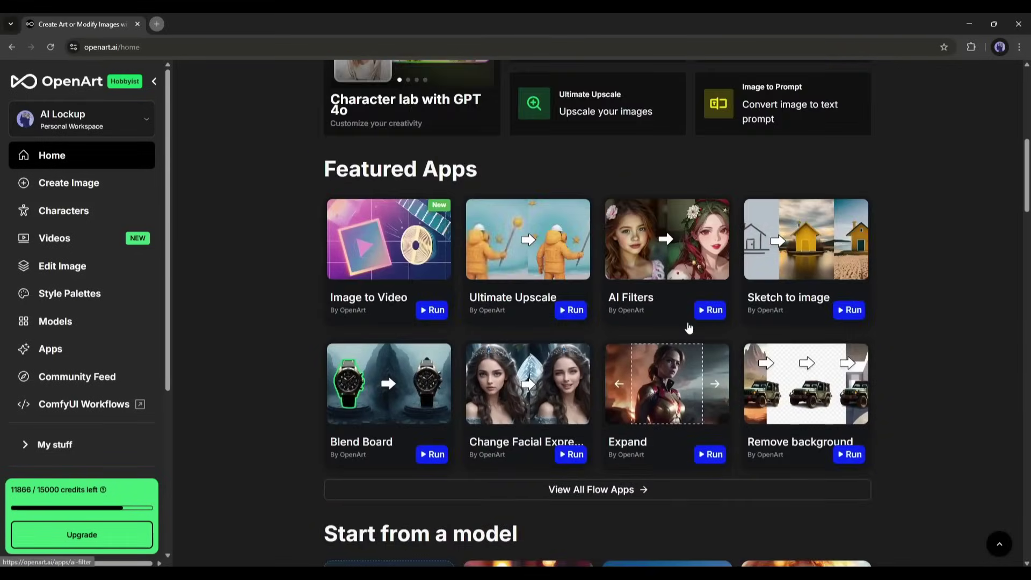
{"action": "scroll", "coordinate": [655, 336], "scroll_direction": "up", "scroll_amount": 4}
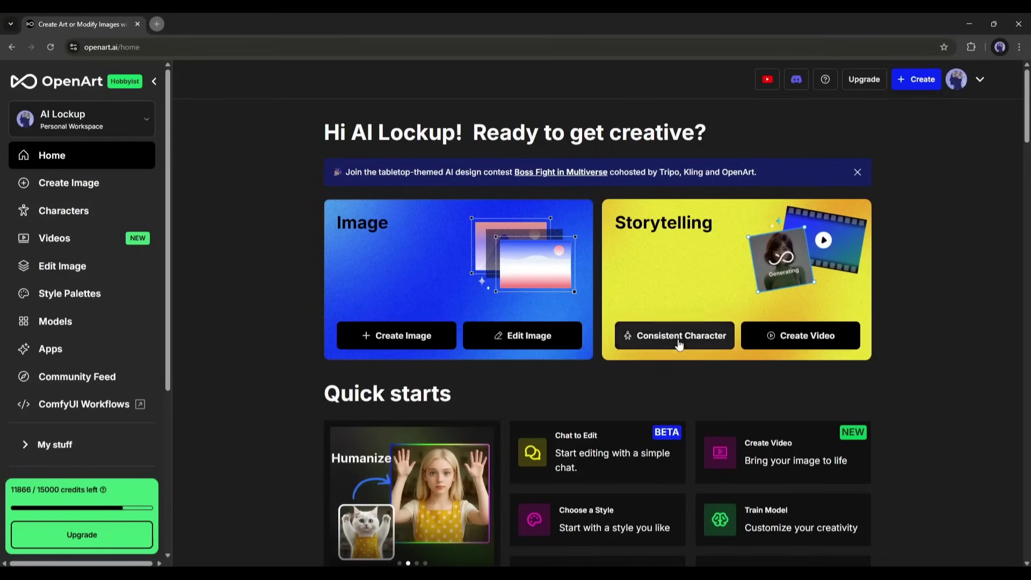
Open the Characters page and browse My Characters, Character Library and Quick Template.
{"action": "left_click", "coordinate": [79, 222]}
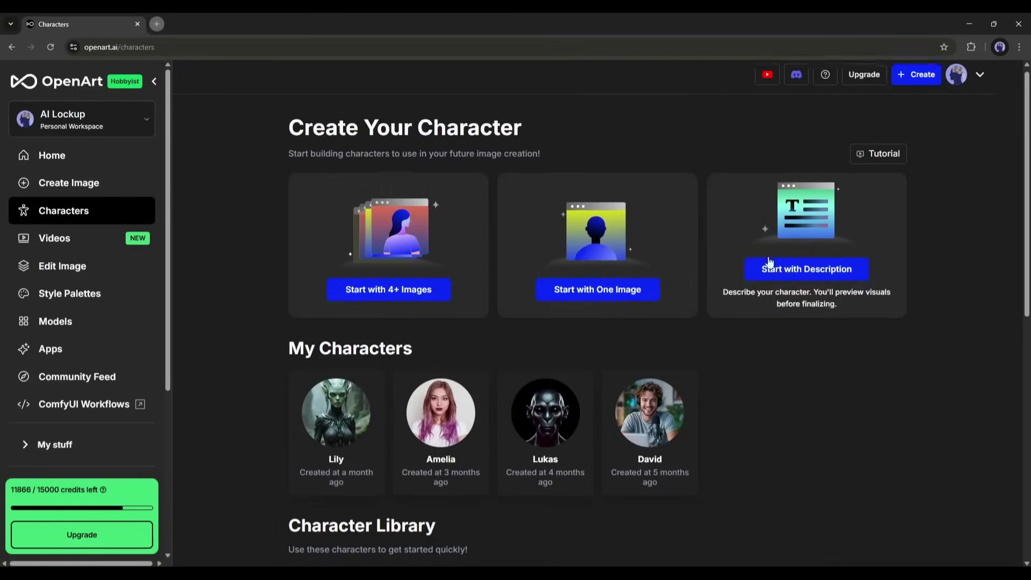
{"action": "scroll", "coordinate": [768, 263], "scroll_direction": "down", "scroll_amount": 3}
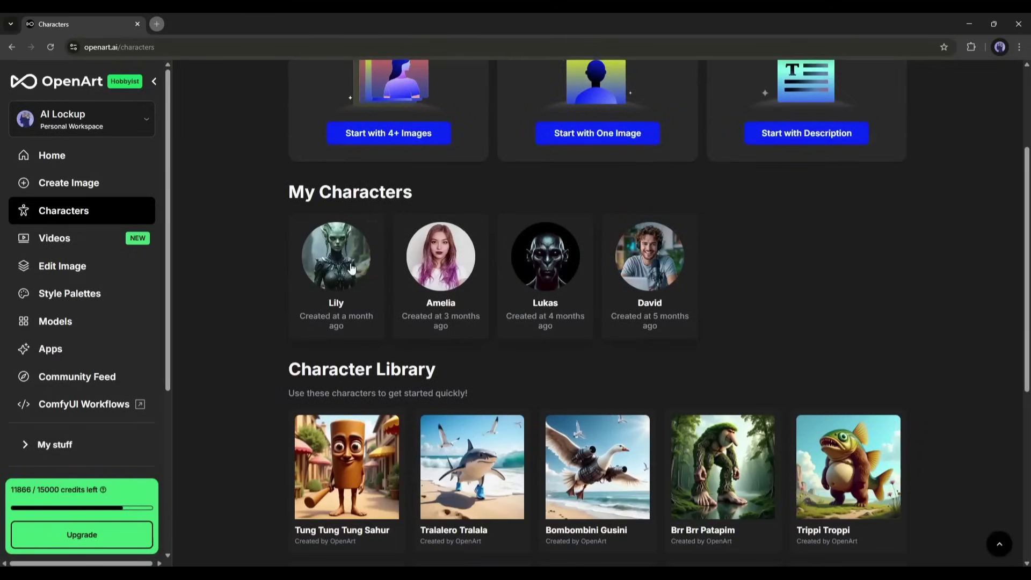
{"action": "scroll", "coordinate": [327, 271], "scroll_direction": "down", "scroll_amount": 1}
{"action": "scroll", "coordinate": [331, 274], "scroll_direction": "down", "scroll_amount": 5}
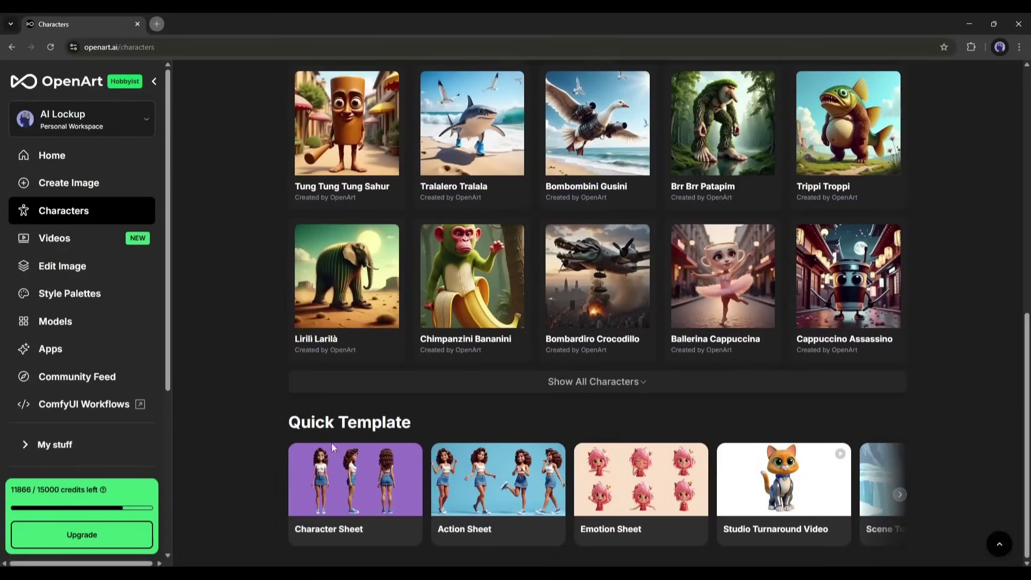
{"action": "scroll", "coordinate": [879, 501], "scroll_direction": "up", "scroll_amount": 1}
{"action": "scroll", "coordinate": [879, 501], "scroll_direction": "up", "scroll_amount": 9}
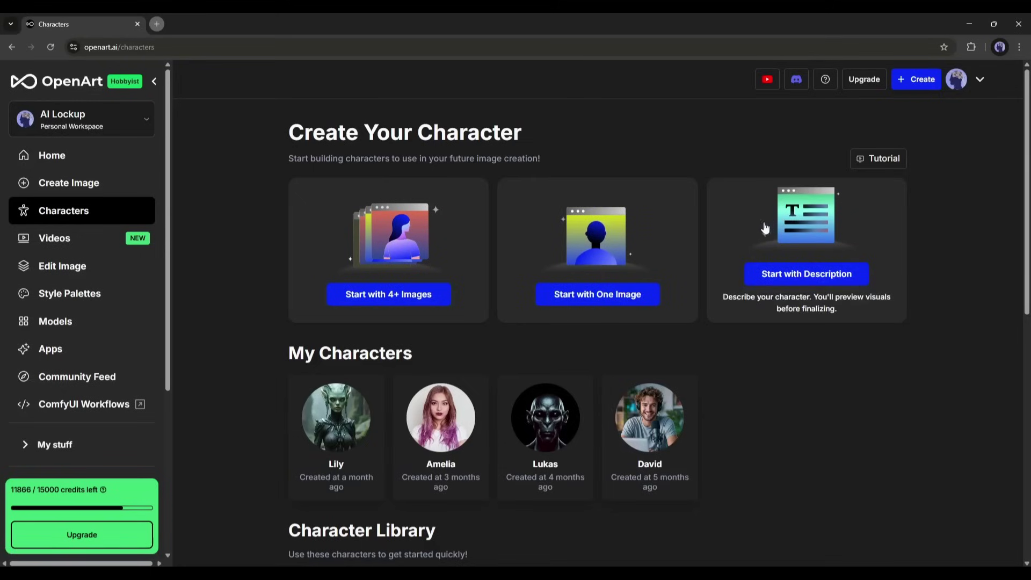
Start a character from description named Maria and paste her curly-haired, blue-eyed description.
{"action": "left_click", "coordinate": [819, 237]}
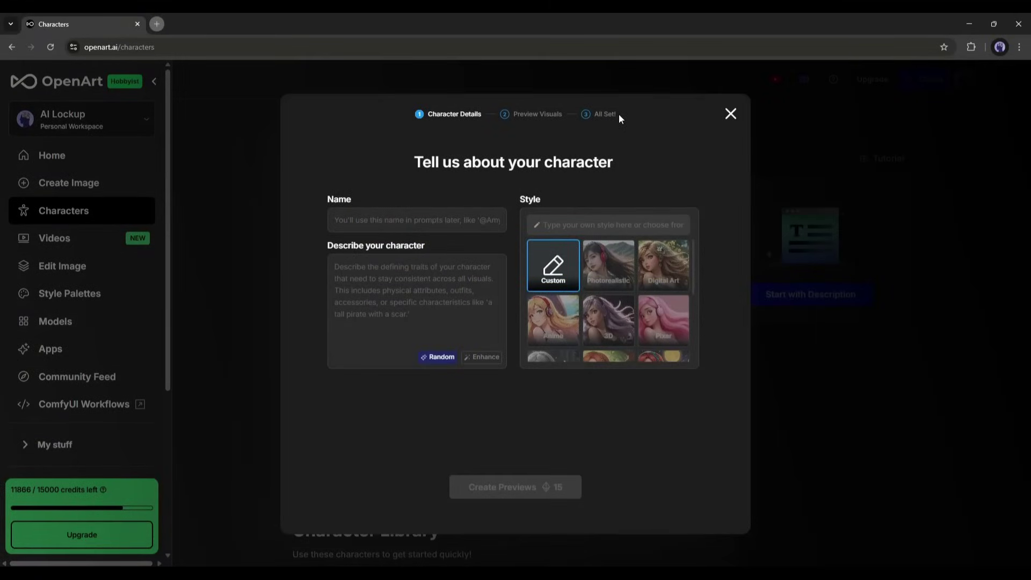
{"action": "left_click", "coordinate": [404, 228]}
{"action": "type", "text": "Maria"}
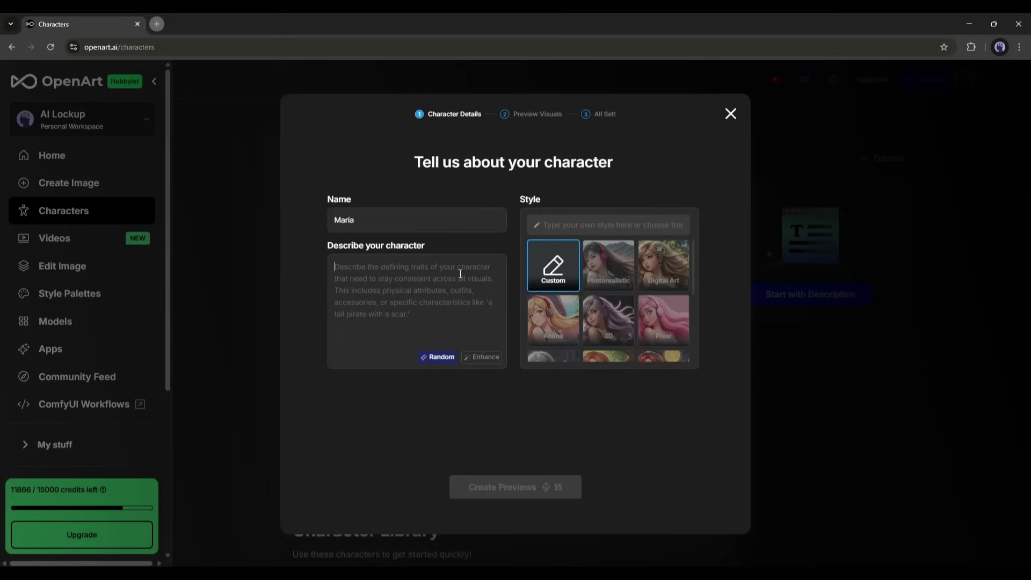
{"action": "left_click", "coordinate": [421, 269]}
{"action": "type", "text": "A stunning American young woman in her mid-20s with bright blue eyes and naturally curly golden-brown hair cascading over her shoulders. She has clear, glowing skin, a warm smile."}
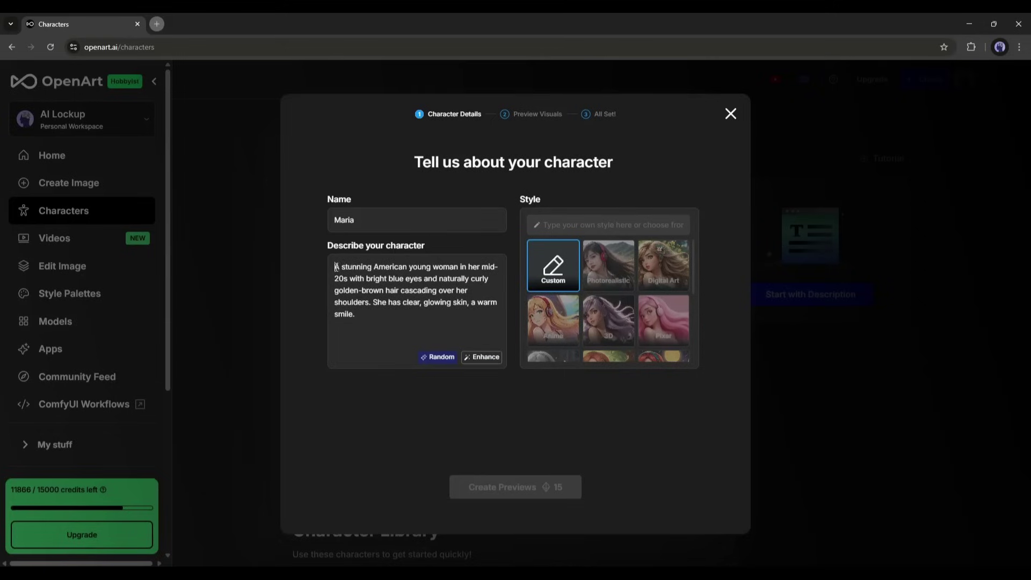
{"action": "left_click_drag", "start_coordinate": [390, 271], "coordinate": [356, 280]}
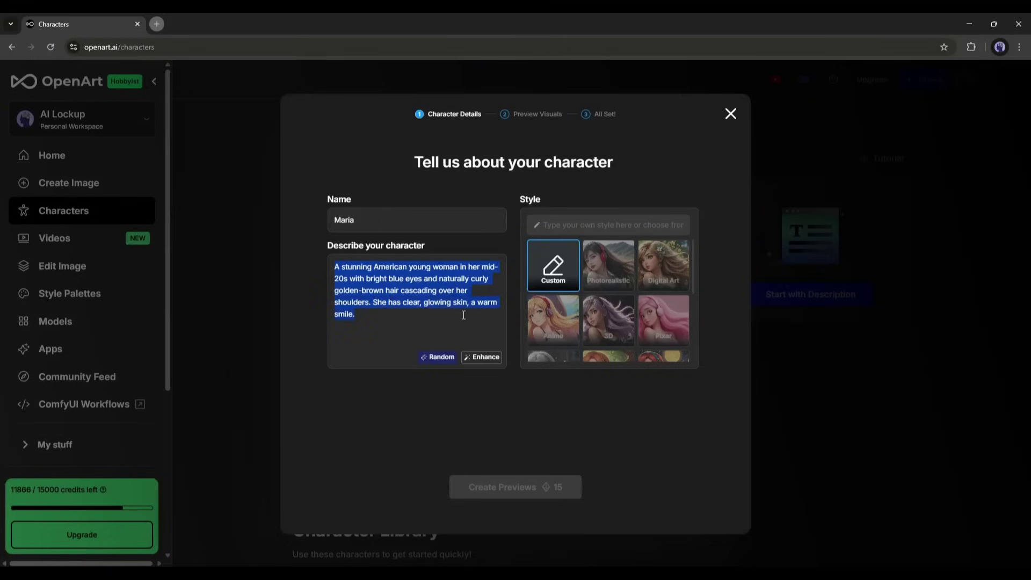
{"action": "left_click", "coordinate": [444, 326]}
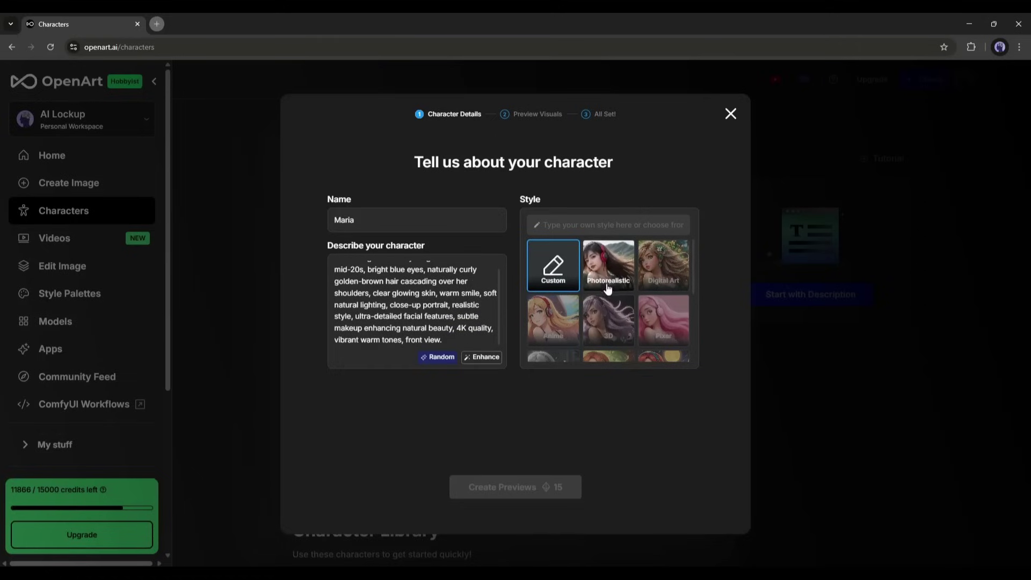
Choose the Photorealistic style for Maria.
{"action": "scroll", "coordinate": [608, 289], "scroll_direction": "down", "scroll_amount": 2}
{"action": "scroll", "coordinate": [645, 315], "scroll_direction": "up", "scroll_amount": 1}
{"action": "scroll", "coordinate": [631, 335], "scroll_direction": "up", "scroll_amount": 1}
{"action": "scroll", "coordinate": [630, 337], "scroll_direction": "up", "scroll_amount": 1}
{"action": "left_click", "coordinate": [612, 268]}
{"action": "scroll", "coordinate": [556, 298], "scroll_direction": "down", "scroll_amount": 3}
Generate preview portraits, compare the three options, and return to the details form.
{"action": "left_click", "coordinate": [523, 486]}
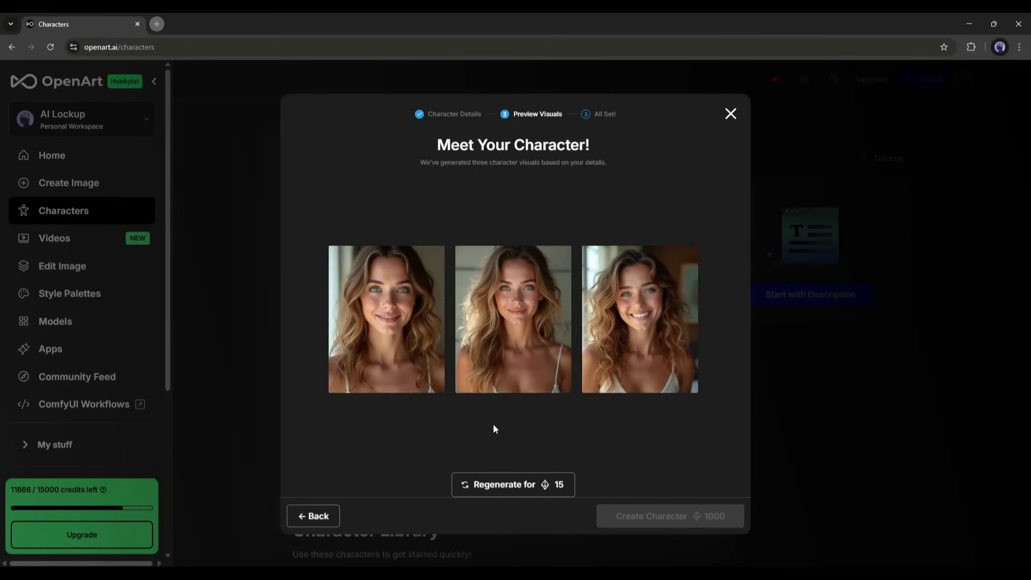
{"action": "left_click", "coordinate": [400, 318]}
{"action": "left_click", "coordinate": [467, 319]}
{"action": "left_click", "coordinate": [655, 317]}
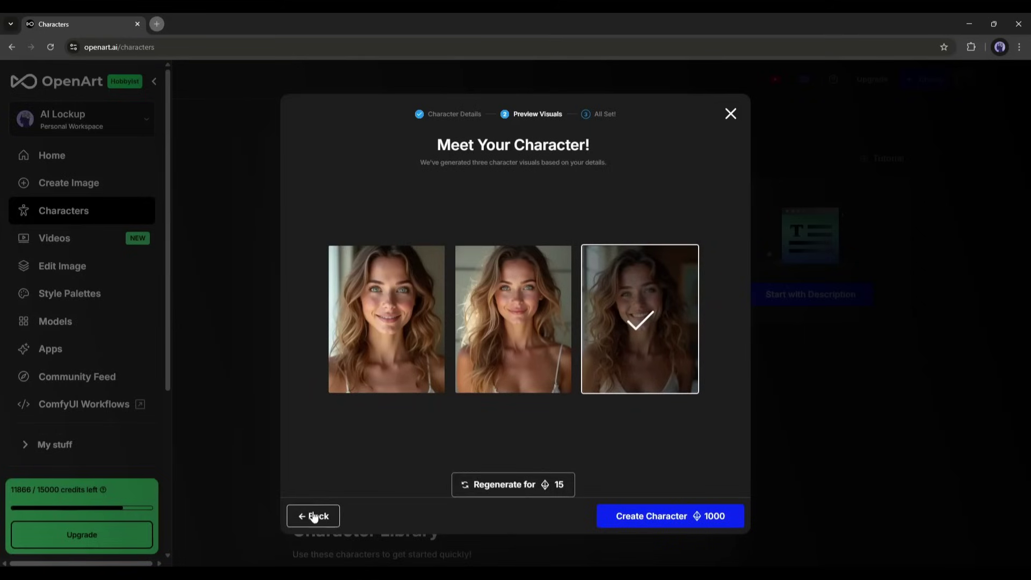
{"action": "left_click", "coordinate": [334, 516]}
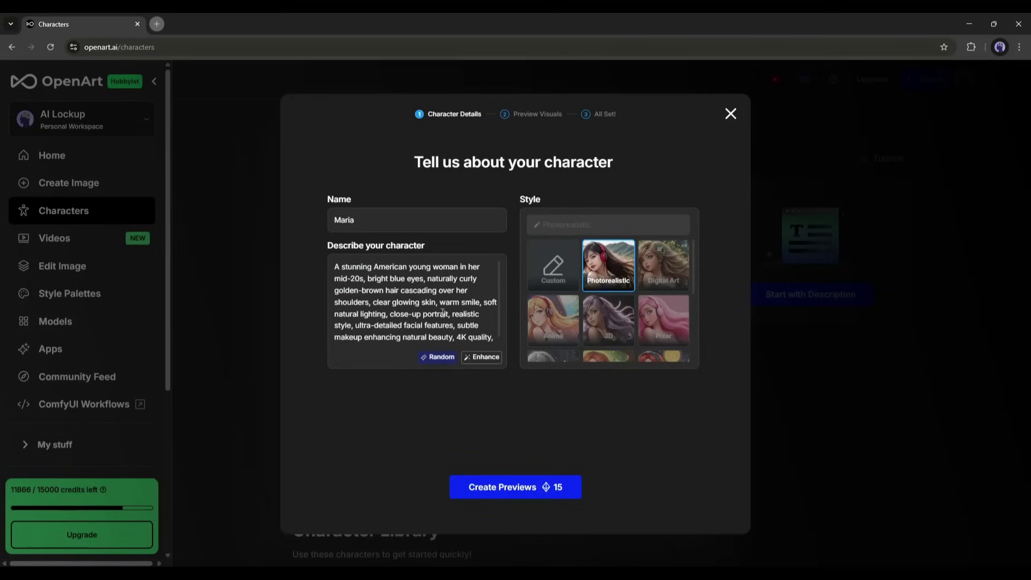
Regenerate the previews, pick the first portrait and create the Maria character.
{"action": "left_click", "coordinate": [553, 265]}
{"action": "left_click", "coordinate": [516, 487]}
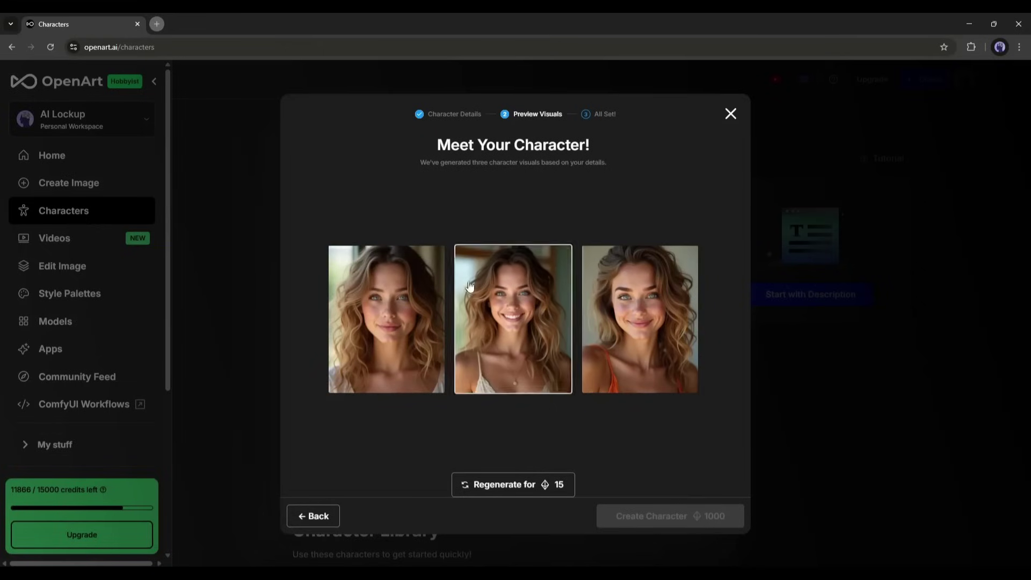
{"action": "left_click", "coordinate": [405, 325]}
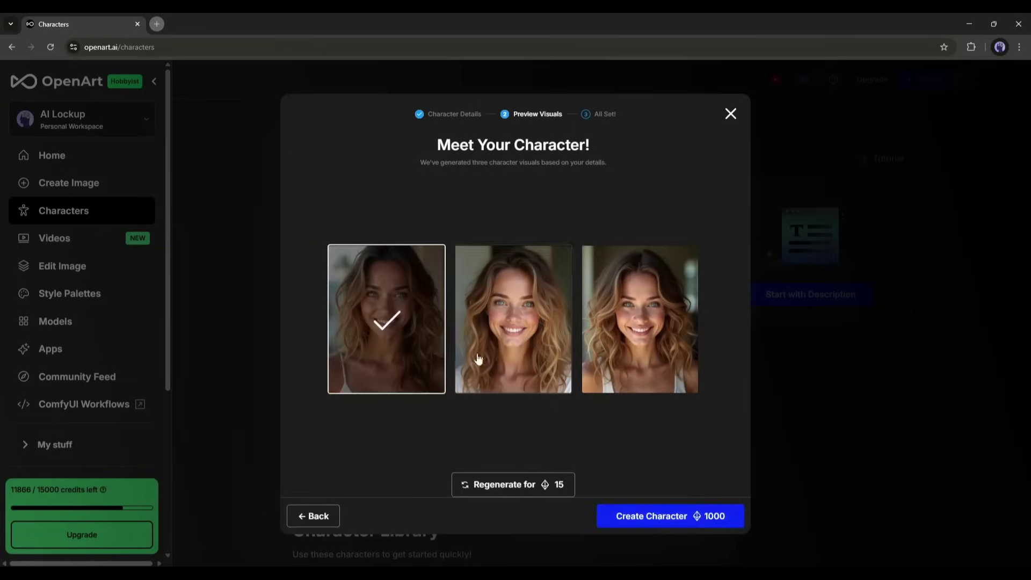
{"action": "left_click", "coordinate": [667, 520]}
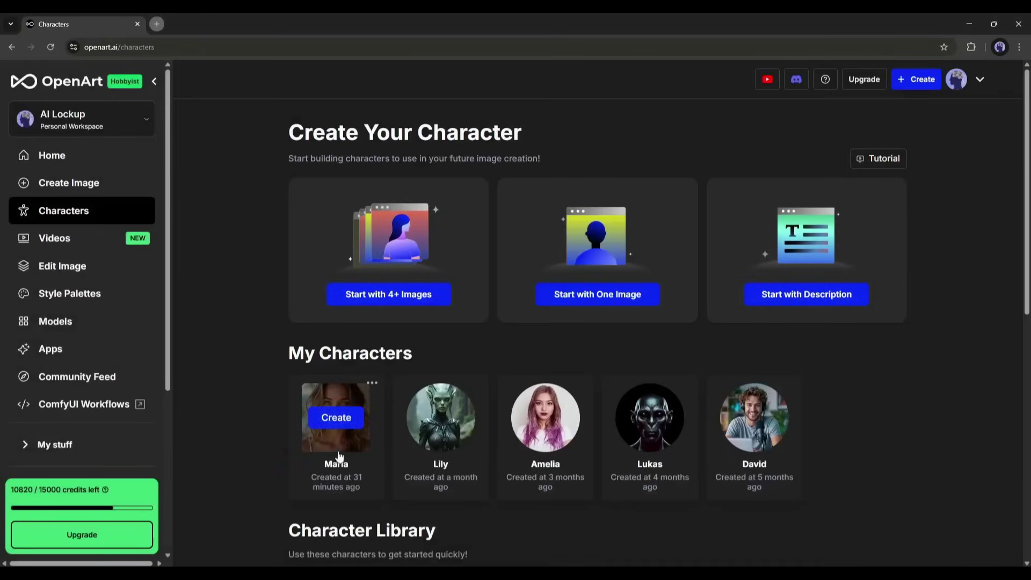
Start creating visuals with Maria and glance through the Quick Templates.
{"action": "mouse_move", "coordinate": [319, 448]}
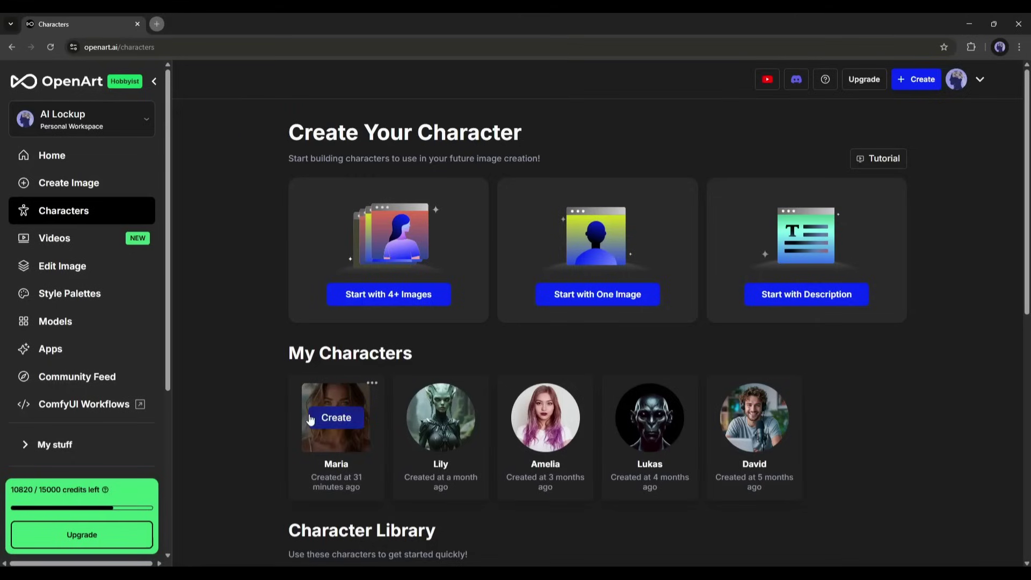
{"action": "left_click", "coordinate": [344, 421]}
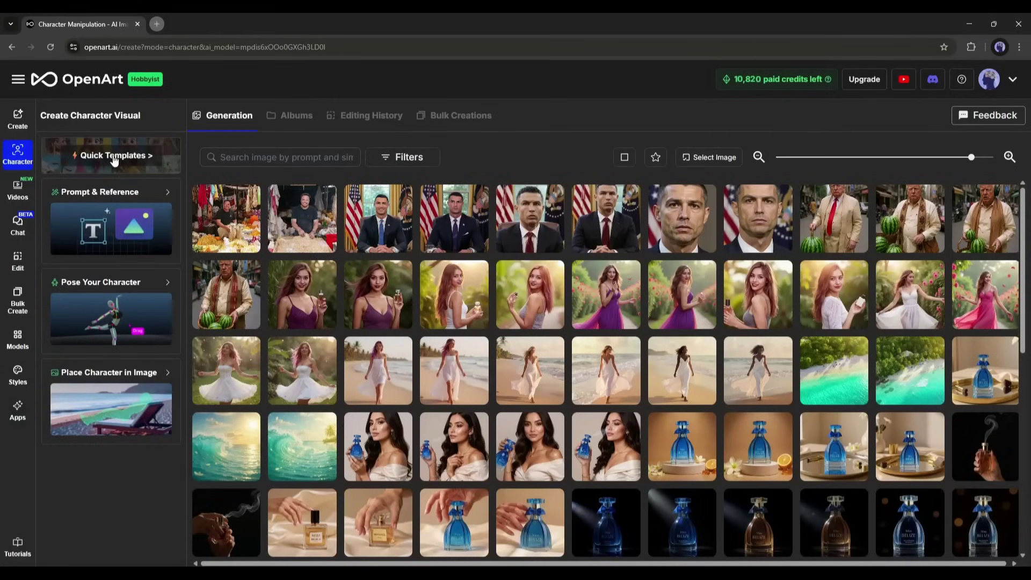
{"action": "left_click", "coordinate": [115, 163]}
{"action": "scroll", "coordinate": [95, 363], "scroll_direction": "down", "scroll_amount": 5}
{"action": "scroll", "coordinate": [95, 363], "scroll_direction": "up", "scroll_amount": 2}
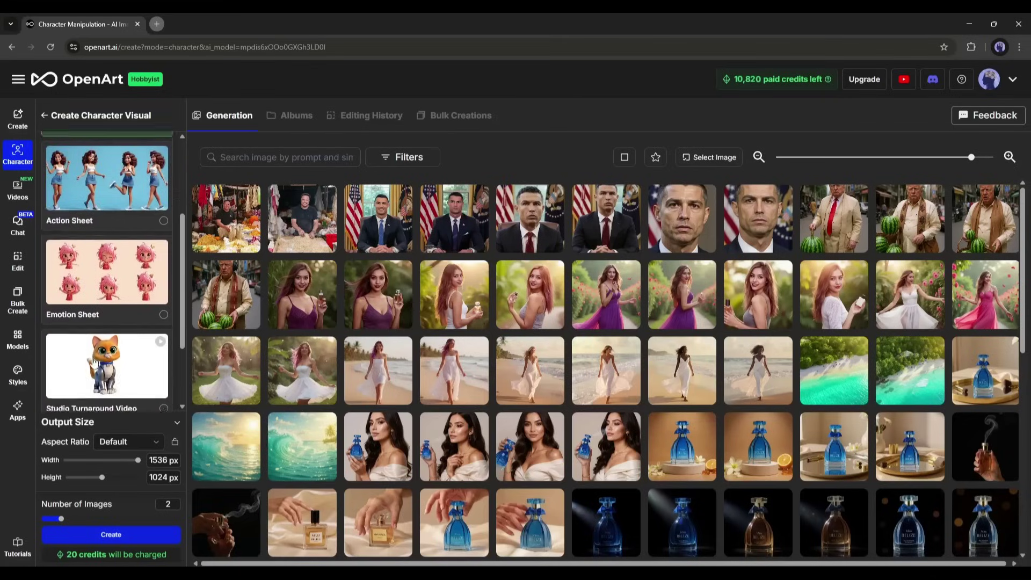
{"action": "left_click", "coordinate": [44, 115]}
{"action": "left_click", "coordinate": [44, 115]}
Preview the Prompt & Reference, Pose Your Character and Place Character in Image modes.
{"action": "left_click", "coordinate": [109, 223]}
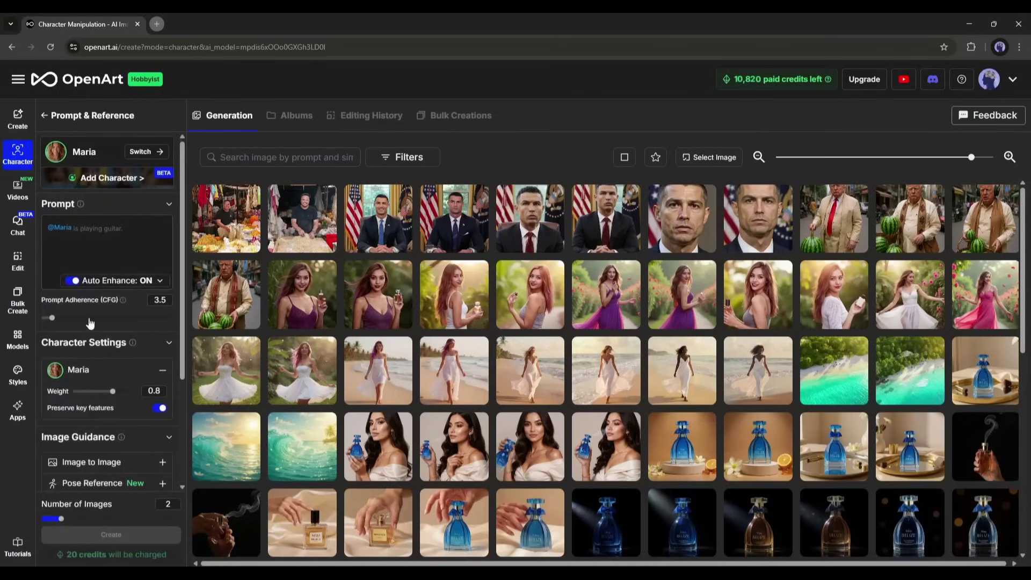
{"action": "left_click", "coordinate": [45, 115]}
{"action": "left_click", "coordinate": [103, 307]}
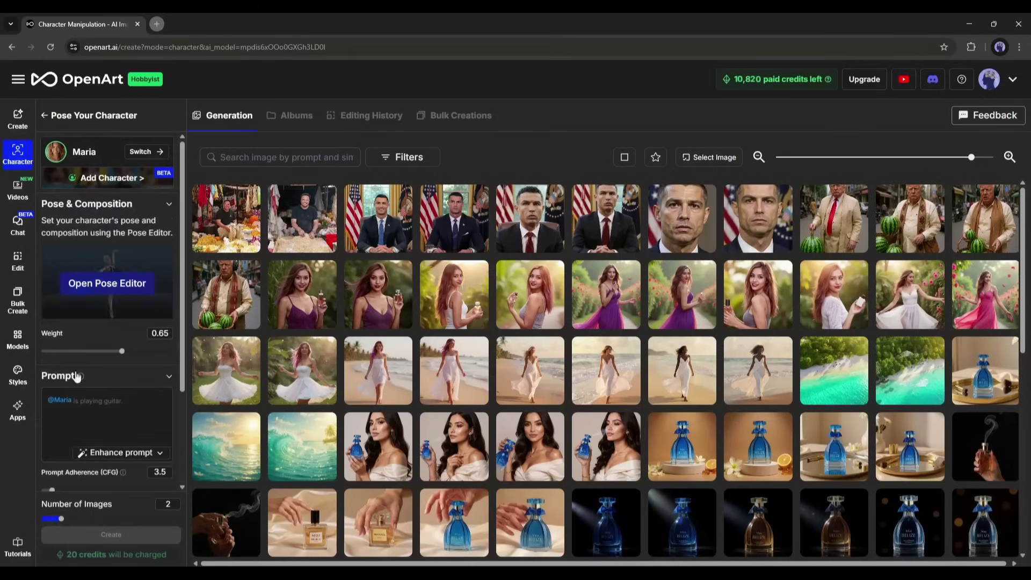
{"action": "left_click", "coordinate": [45, 115]}
{"action": "left_click", "coordinate": [100, 376]}
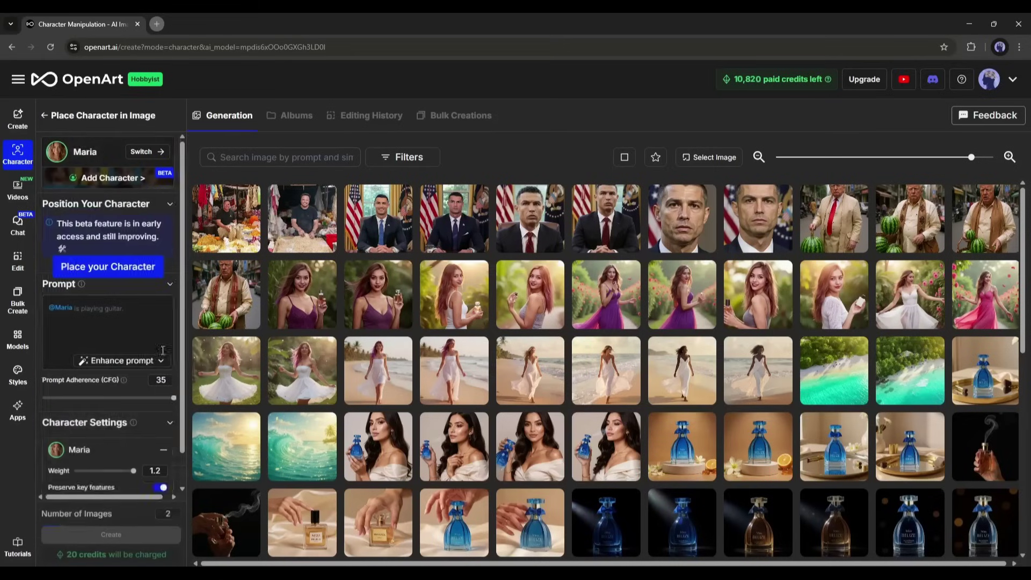
{"action": "left_click", "coordinate": [46, 116]}
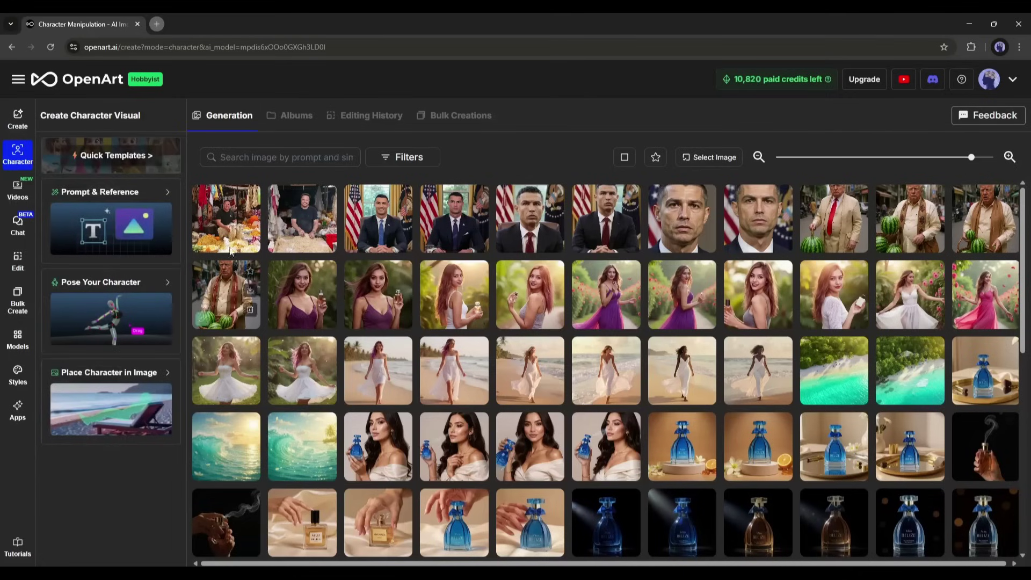
Browse Maria's Quick Templates, including the Scenes category, then return to Essentials.
{"action": "left_click", "coordinate": [116, 159]}
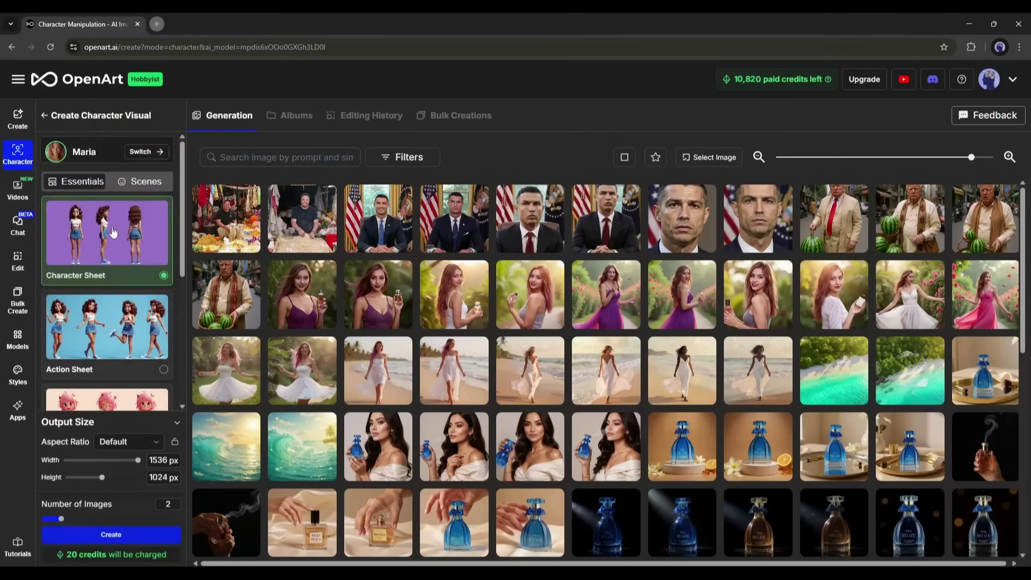
{"action": "scroll", "coordinate": [94, 260], "scroll_direction": "down", "scroll_amount": 5}
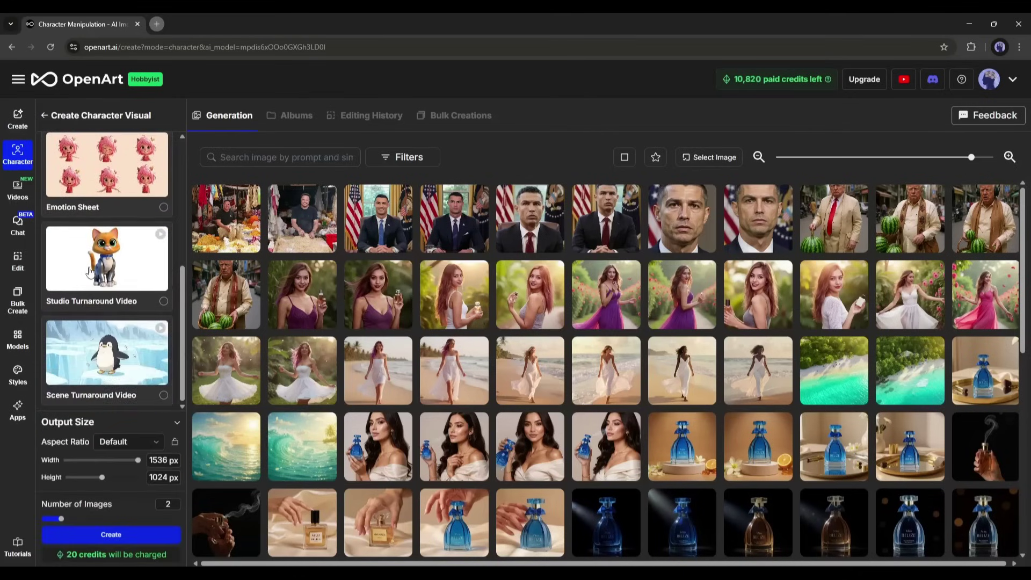
{"action": "scroll", "coordinate": [86, 318], "scroll_direction": "up", "scroll_amount": 3}
{"action": "scroll", "coordinate": [86, 317], "scroll_direction": "up", "scroll_amount": 2}
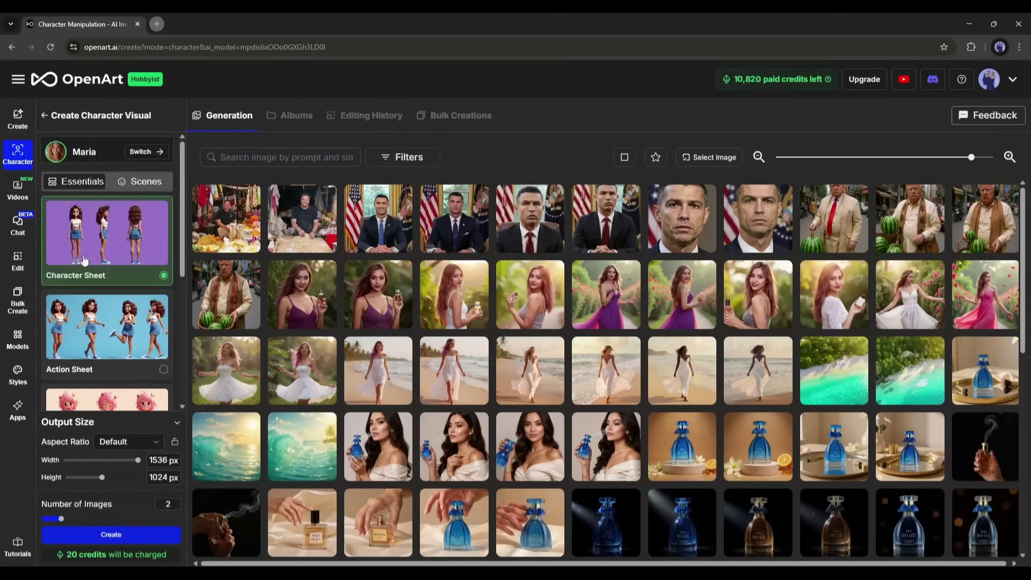
{"action": "left_click", "coordinate": [141, 182]}
{"action": "scroll", "coordinate": [74, 274], "scroll_direction": "down", "scroll_amount": 2}
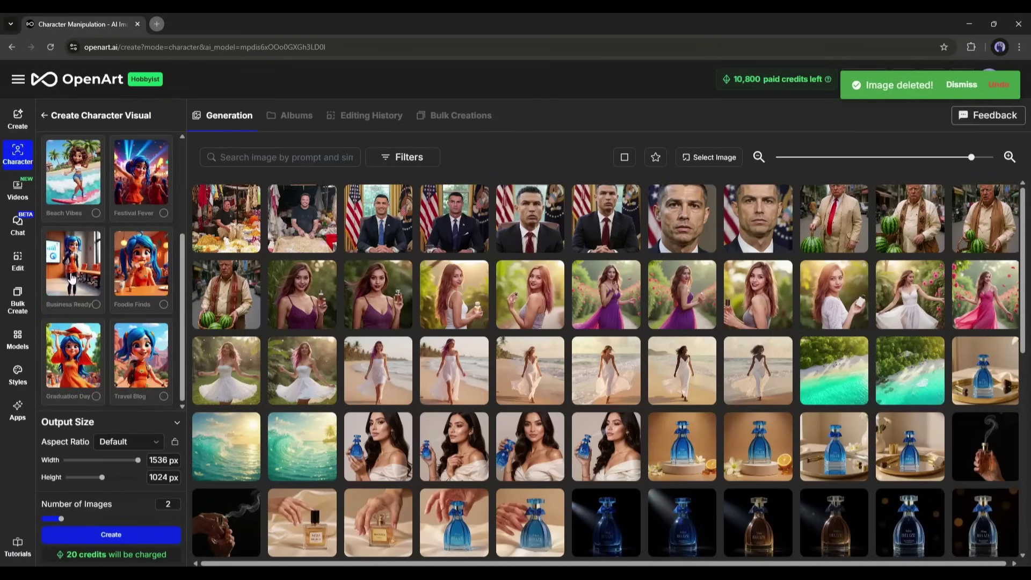
{"action": "scroll", "coordinate": [116, 364], "scroll_direction": "up", "scroll_amount": 3}
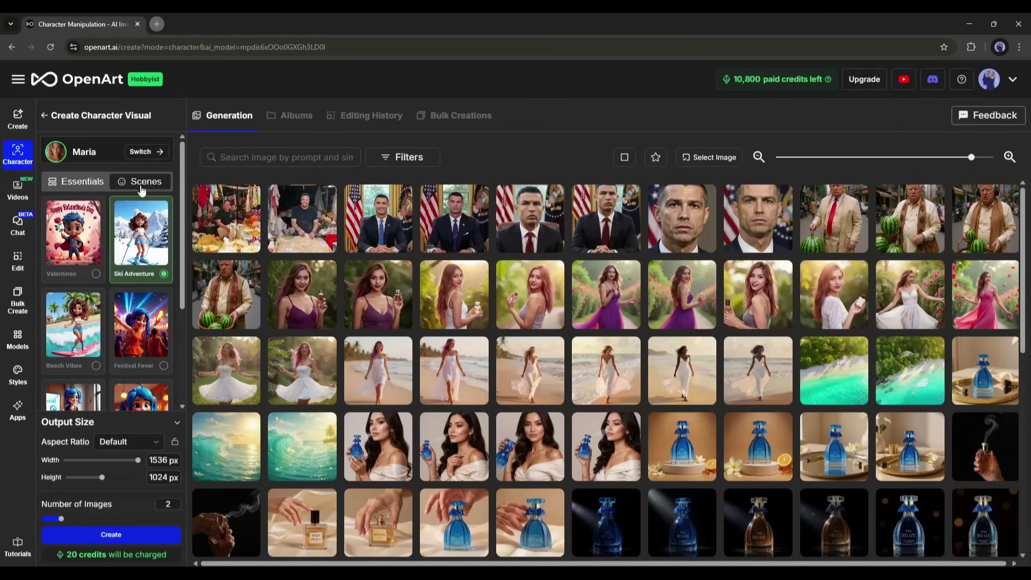
{"action": "left_click", "coordinate": [83, 181]}
Generate a Default-aspect Action Sheet of Maria, 2 images for 20 credits.
{"action": "left_click", "coordinate": [86, 312]}
{"action": "scroll", "coordinate": [107, 322], "scroll_direction": "down", "scroll_amount": 5}
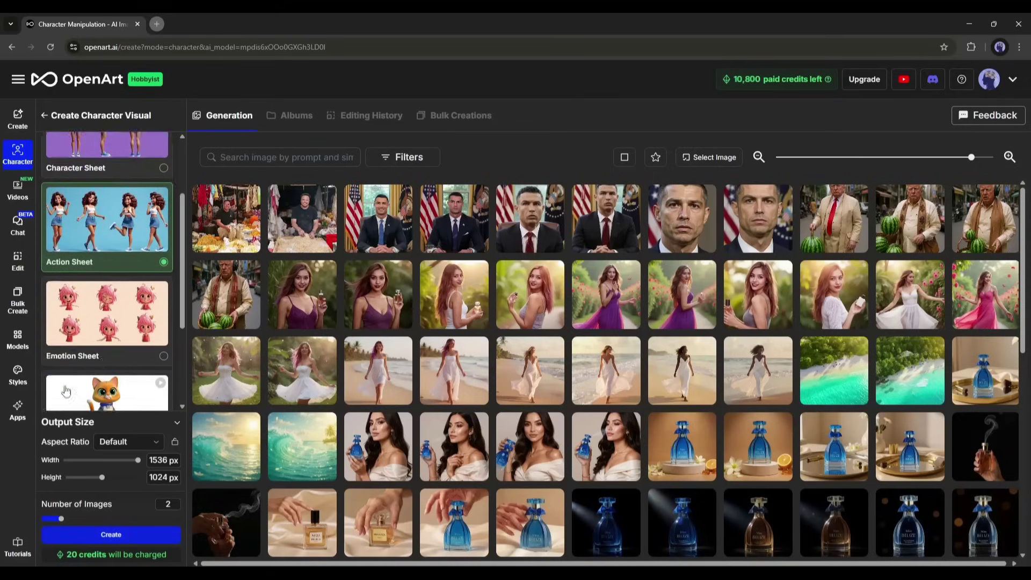
{"action": "left_click", "coordinate": [127, 441]}
{"action": "left_click", "coordinate": [129, 386]}
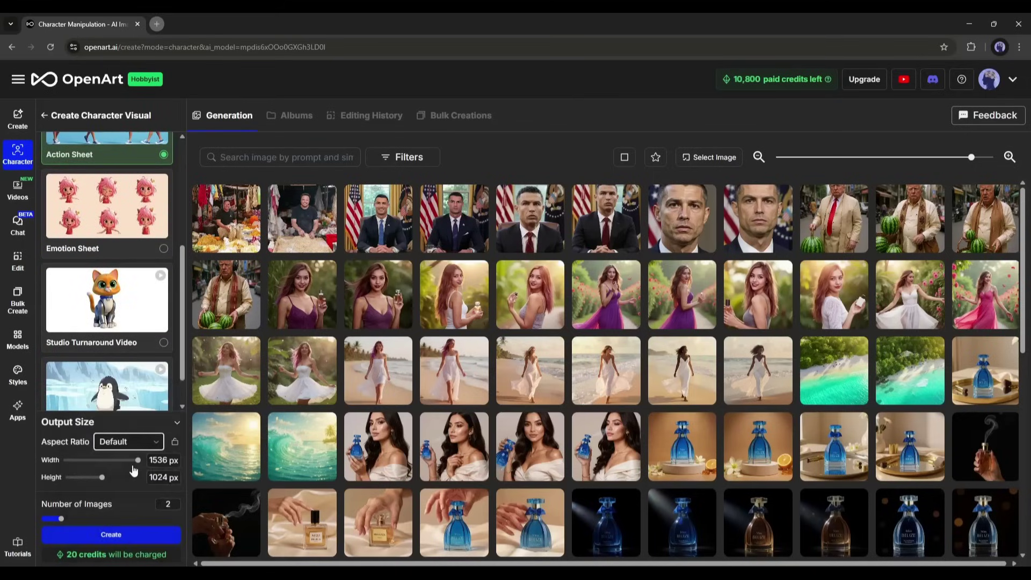
{"action": "left_click_drag", "start_coordinate": [62, 521], "coordinate": [89, 523]}
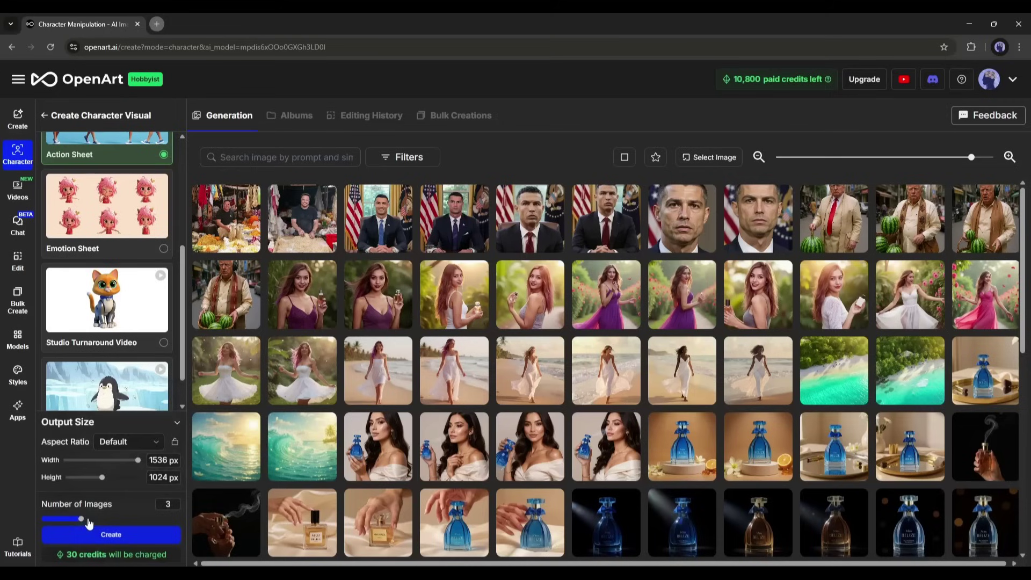
{"action": "left_click", "coordinate": [111, 535]}
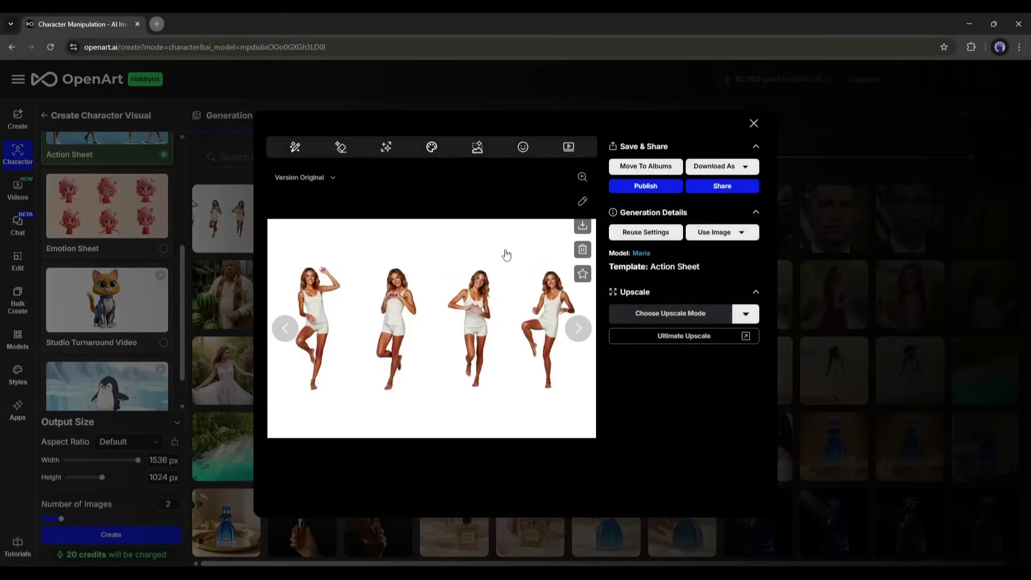
View both Maria action sheets, including a full-screen preview, then close back to the gallery.
{"action": "left_click", "coordinate": [578, 330]}
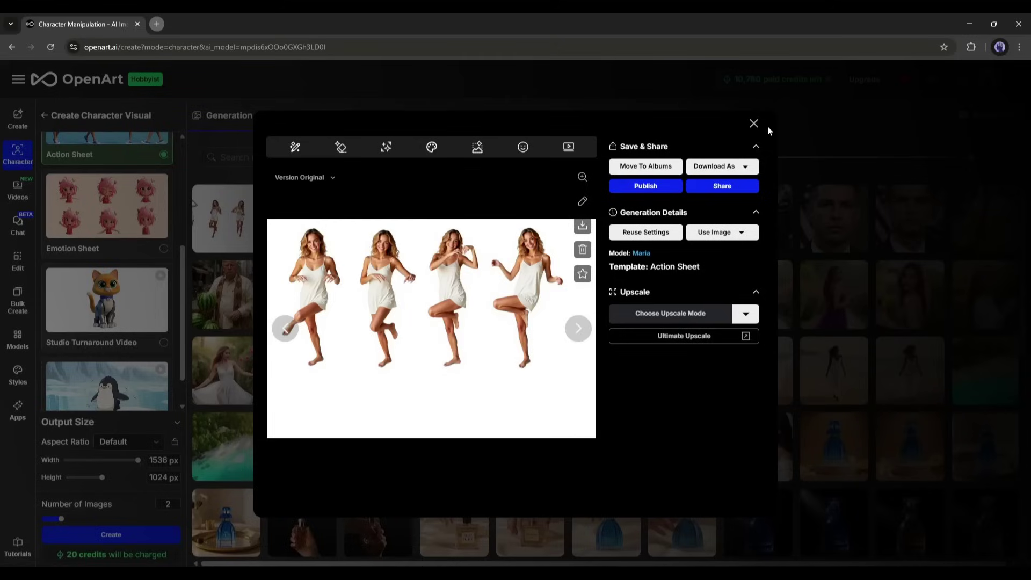
{"action": "left_click", "coordinate": [582, 177]}
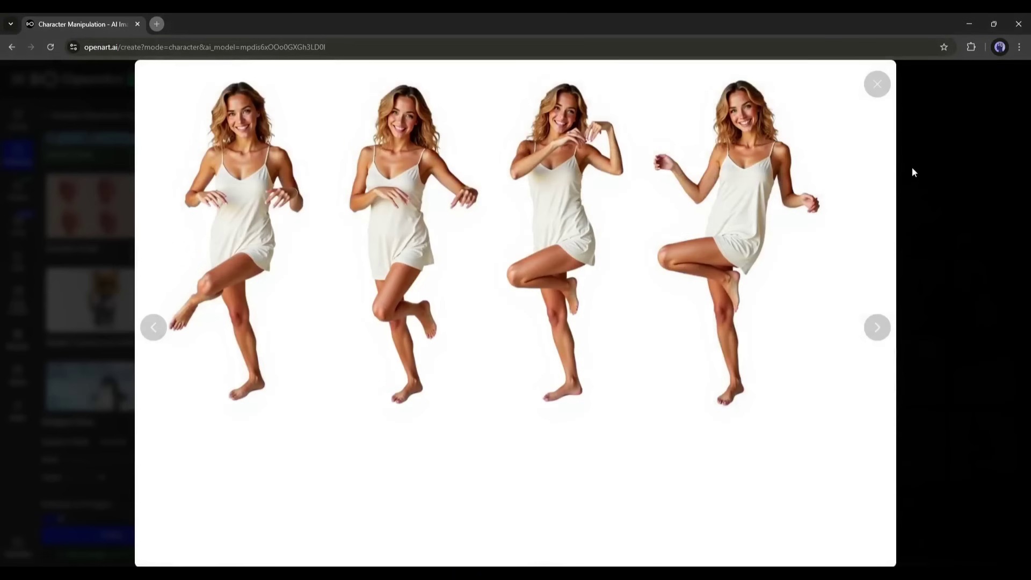
{"action": "left_click", "coordinate": [877, 84]}
{"action": "left_click", "coordinate": [753, 122]}
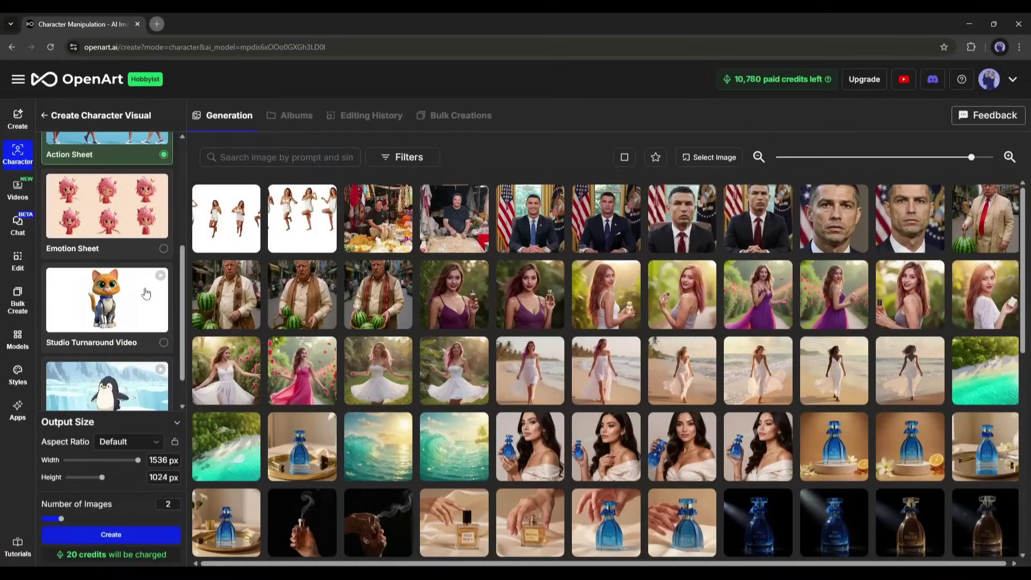
{"action": "scroll", "coordinate": [137, 305], "scroll_direction": "up", "scroll_amount": 5}
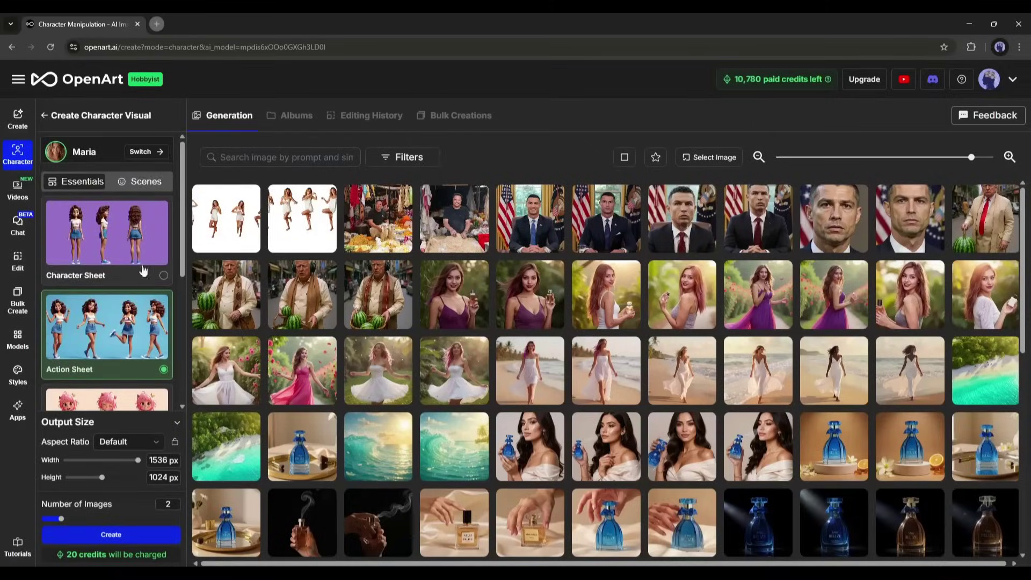
{"action": "left_click", "coordinate": [45, 116]}
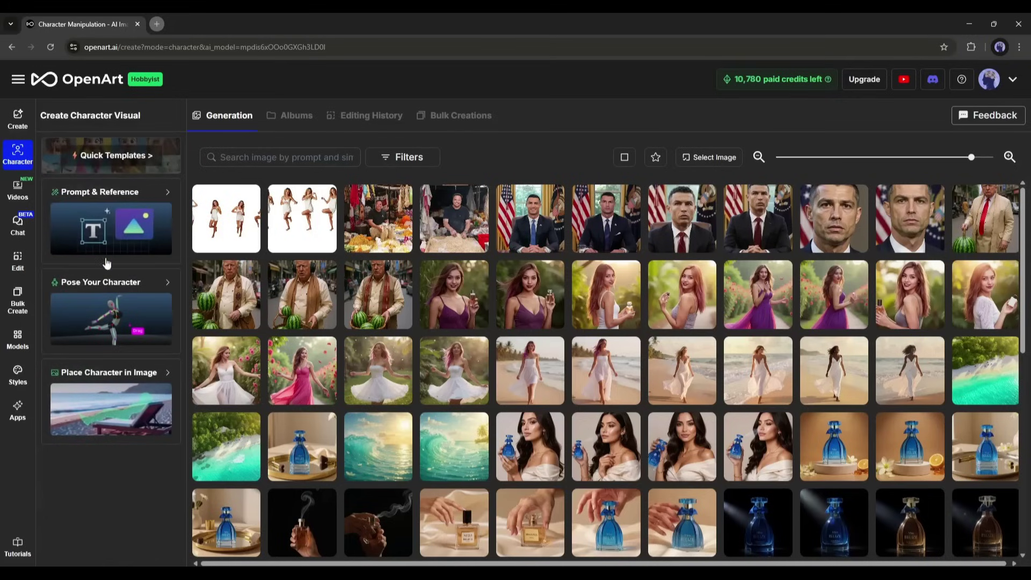
{"action": "left_click", "coordinate": [110, 220]}
{"action": "left_click", "coordinate": [78, 232]}
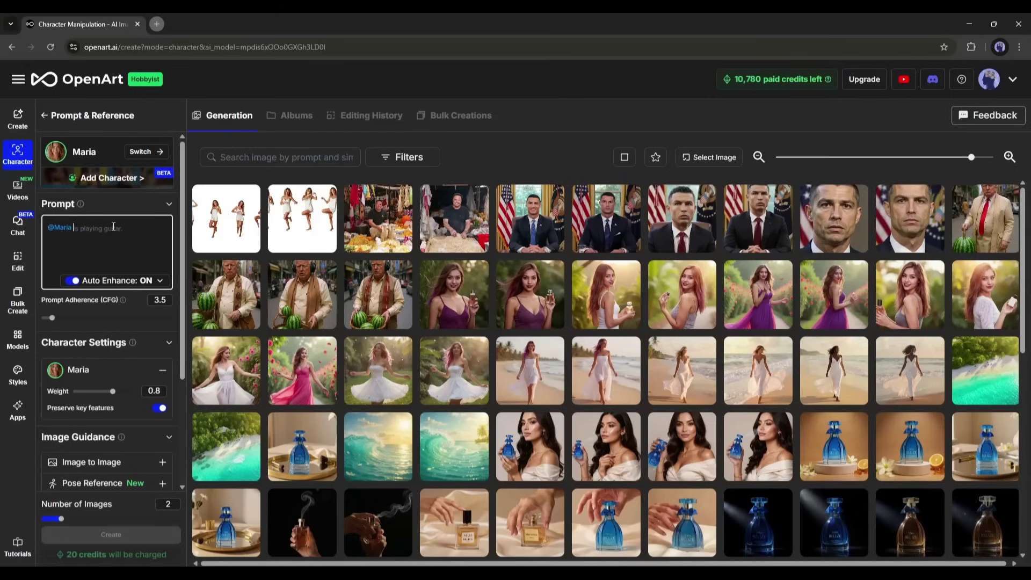
{"action": "type", "text": "sitting in a coffee shop"}
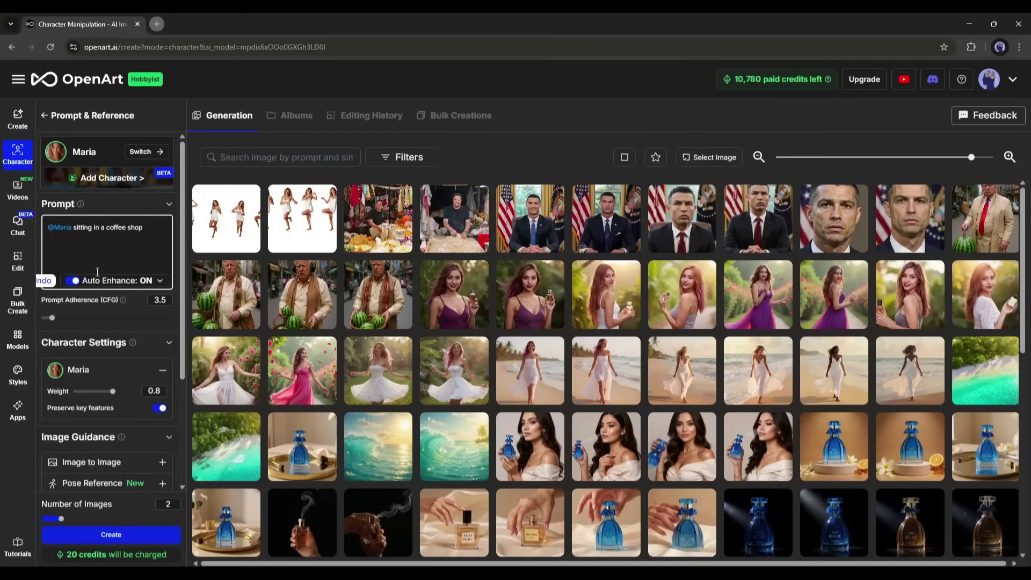
{"action": "left_click", "coordinate": [75, 282]}
{"action": "left_click", "coordinate": [78, 285]}
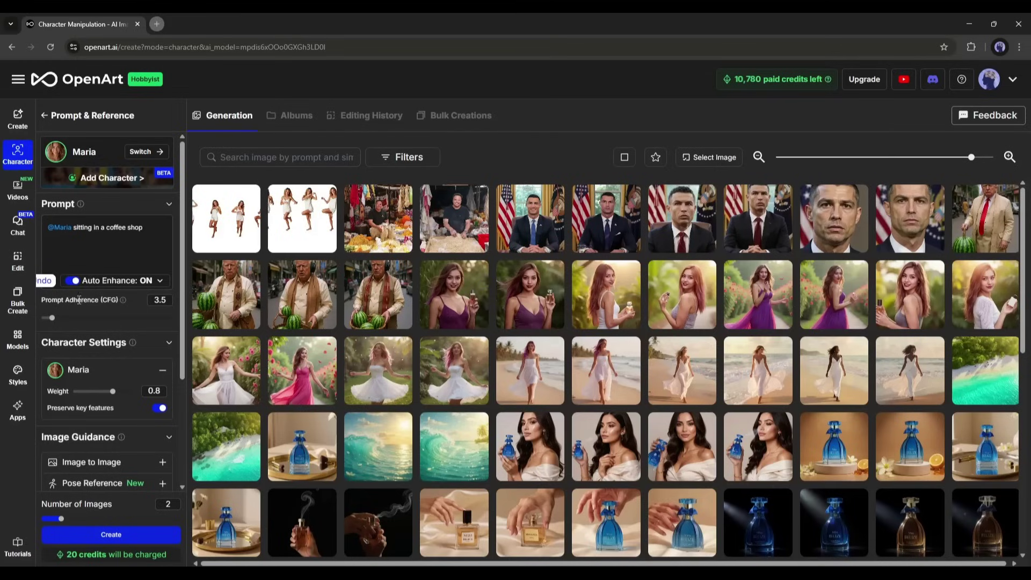
Raise Prompt Adherence (CFG) from 3.5 to 4 and note the preserve key features option.
{"action": "left_click", "coordinate": [55, 318]}
{"action": "mouse_move", "coordinate": [114, 395]}
{"action": "left_mouse_down"}
{"action": "mouse_move", "coordinate": [138, 395]}
{"action": "mouse_move", "coordinate": [113, 395]}
{"action": "left_mouse_up"}
{"action": "left_click_drag", "start_coordinate": [87, 410], "coordinate": [115, 410]}
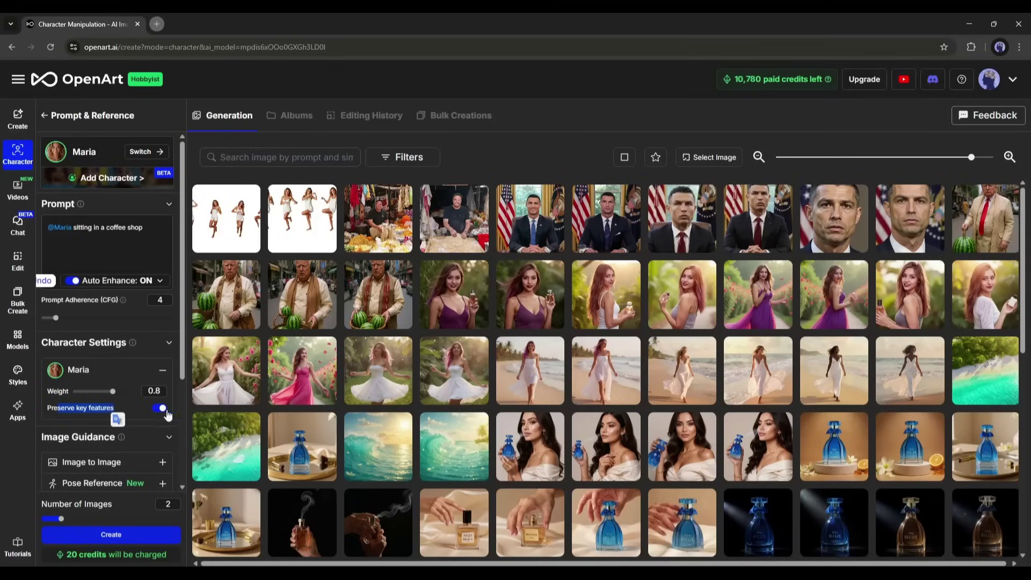
{"action": "left_click", "coordinate": [97, 409]}
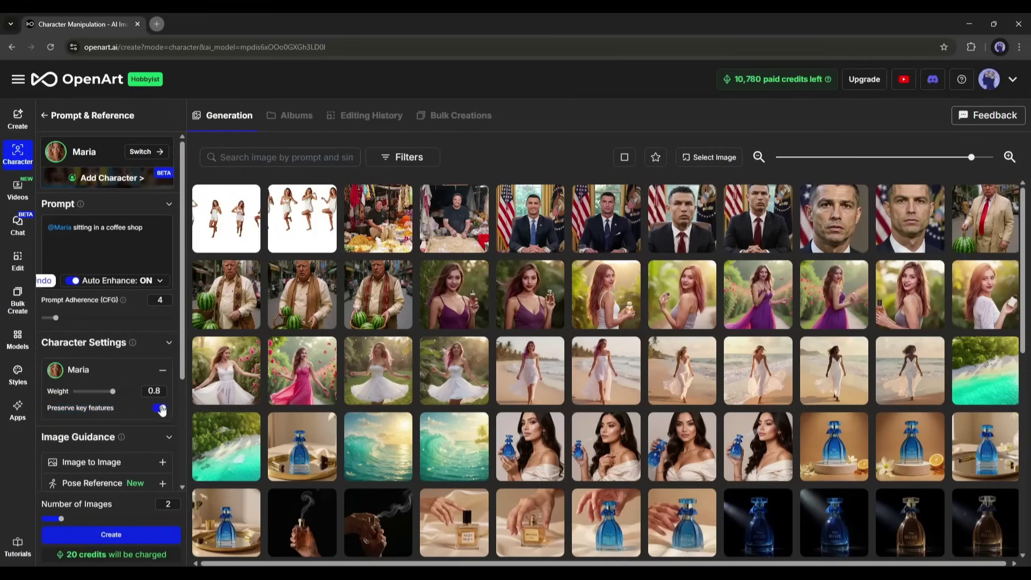
{"action": "scroll", "coordinate": [160, 350], "scroll_direction": "down", "scroll_amount": 2}
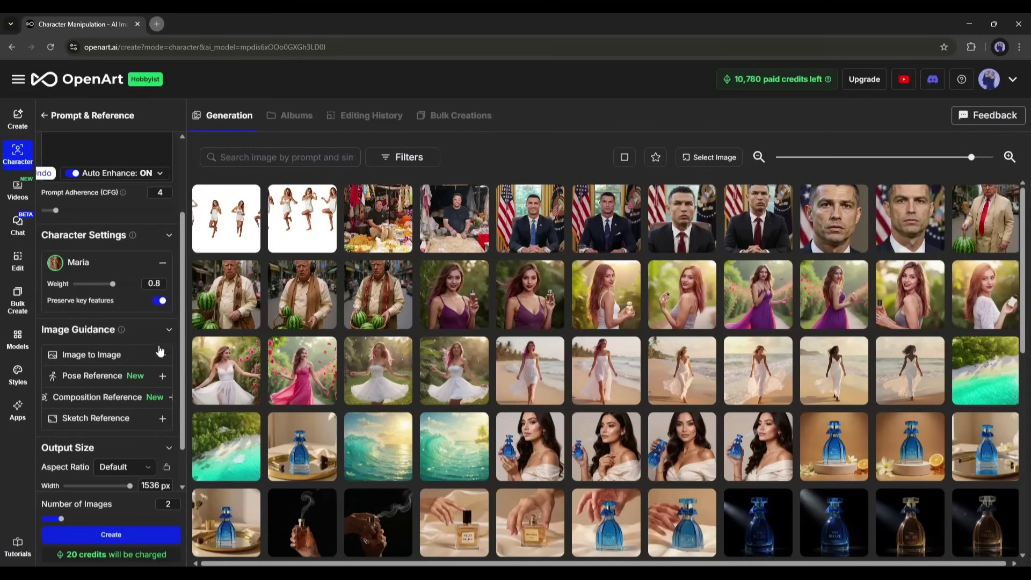
Inspect and collapse the Image to Image, Pose, Composition and Sketch Reference sections.
{"action": "scroll", "coordinate": [152, 352], "scroll_direction": "down", "scroll_amount": 1}
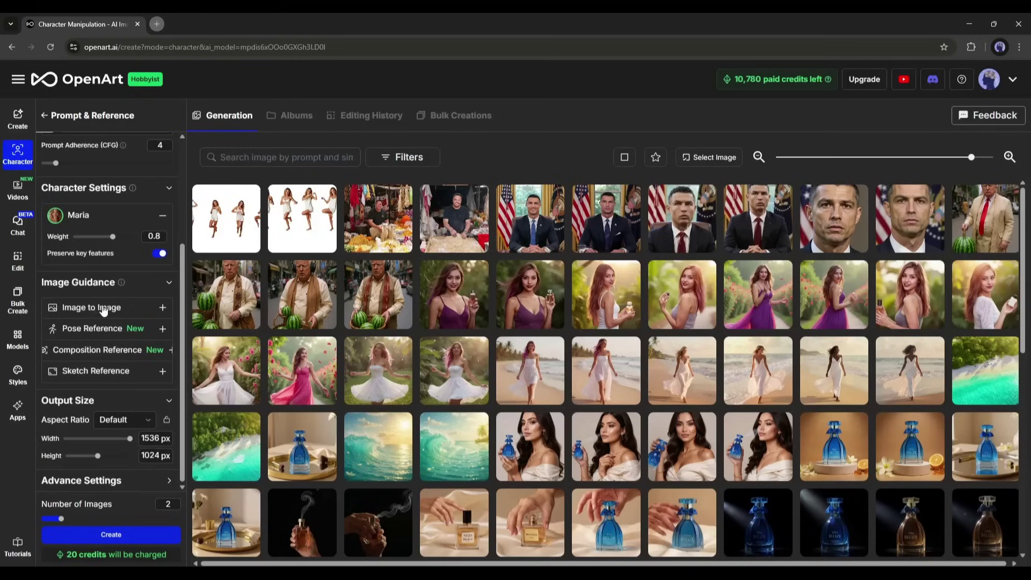
{"action": "left_click", "coordinate": [110, 309]}
{"action": "left_click", "coordinate": [110, 310]}
{"action": "left_click", "coordinate": [102, 329]}
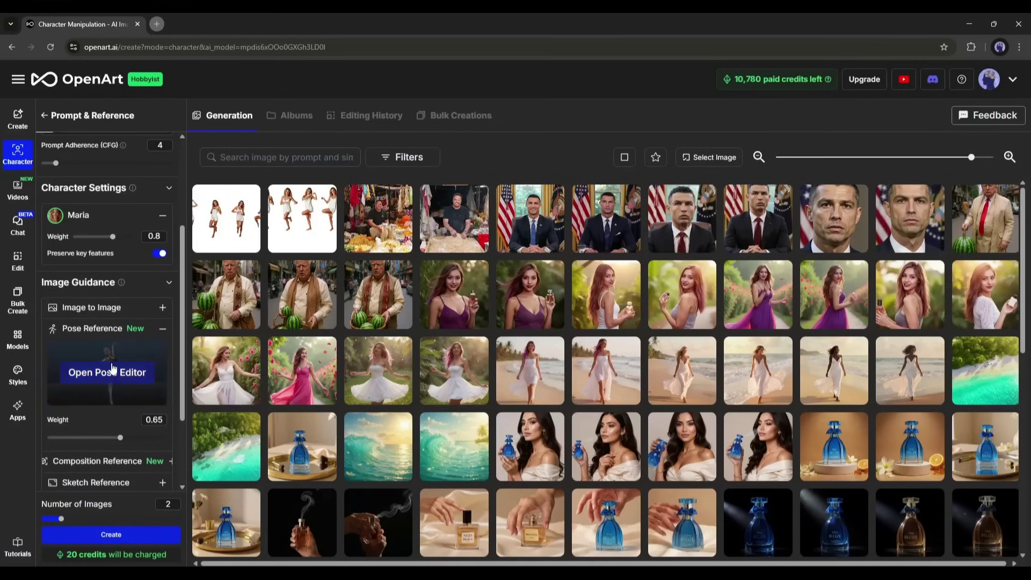
{"action": "left_click", "coordinate": [102, 330]}
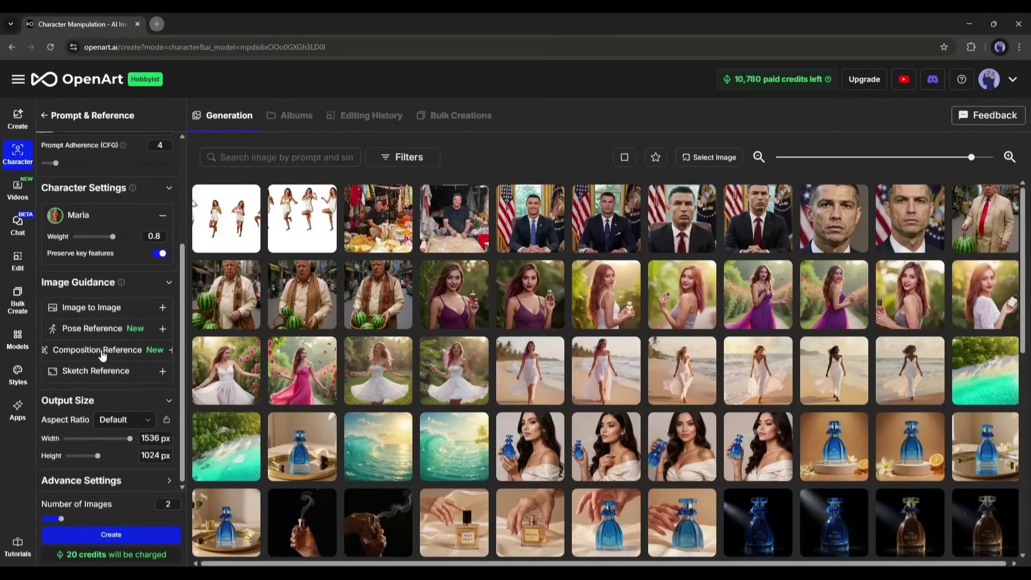
{"action": "left_click", "coordinate": [100, 354]}
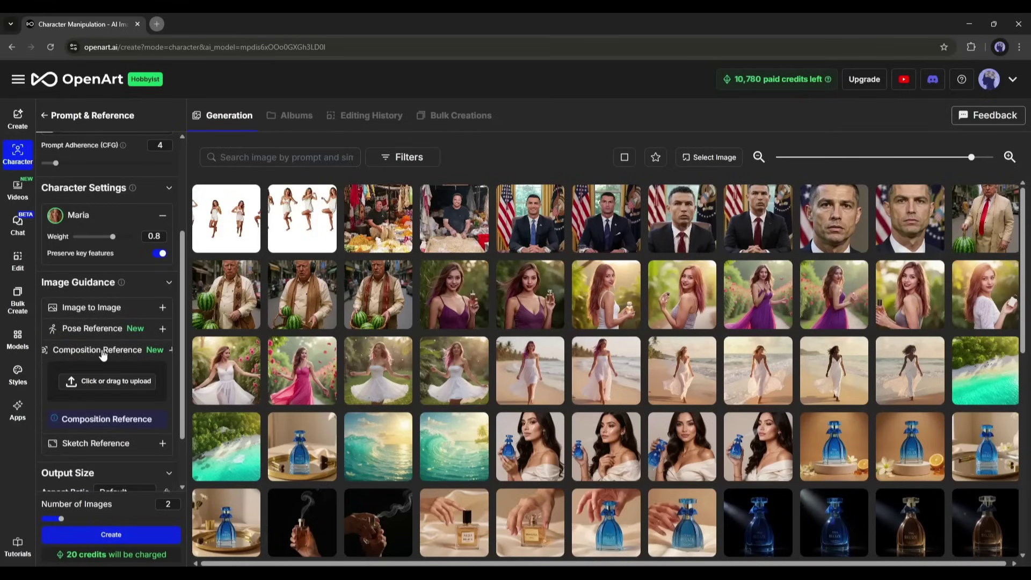
{"action": "left_click", "coordinate": [103, 354]}
{"action": "left_click", "coordinate": [102, 381]}
{"action": "left_click", "coordinate": [102, 381]}
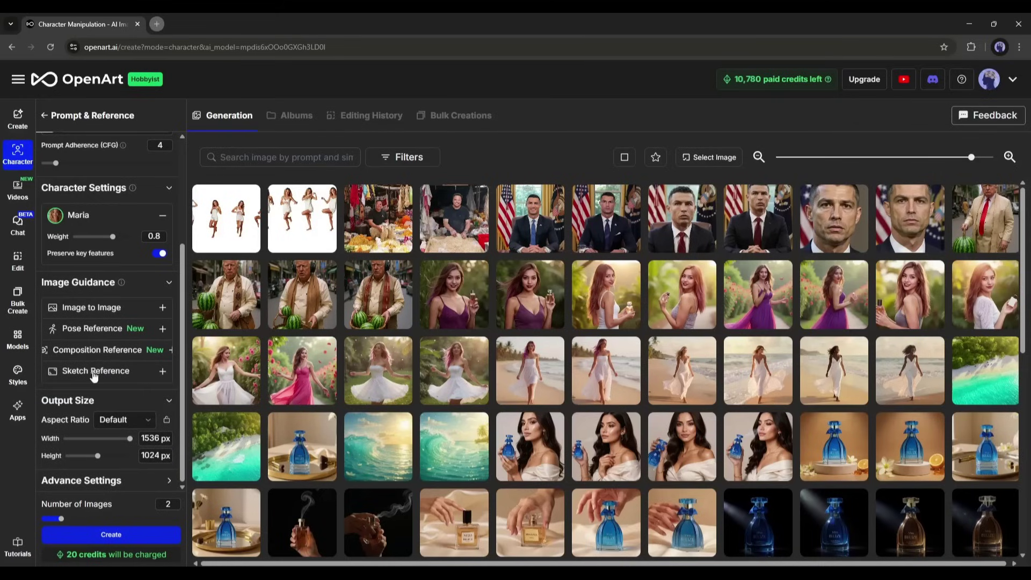
Set the aspect ratio to Landscape (3:2) and generate the images.
{"action": "left_click", "coordinate": [114, 423]}
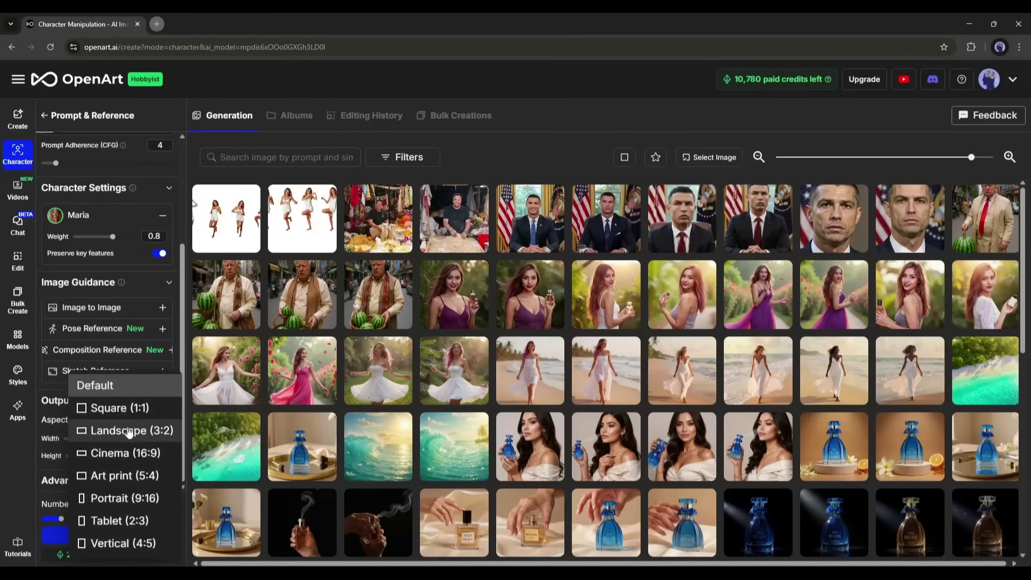
{"action": "left_click", "coordinate": [128, 430]}
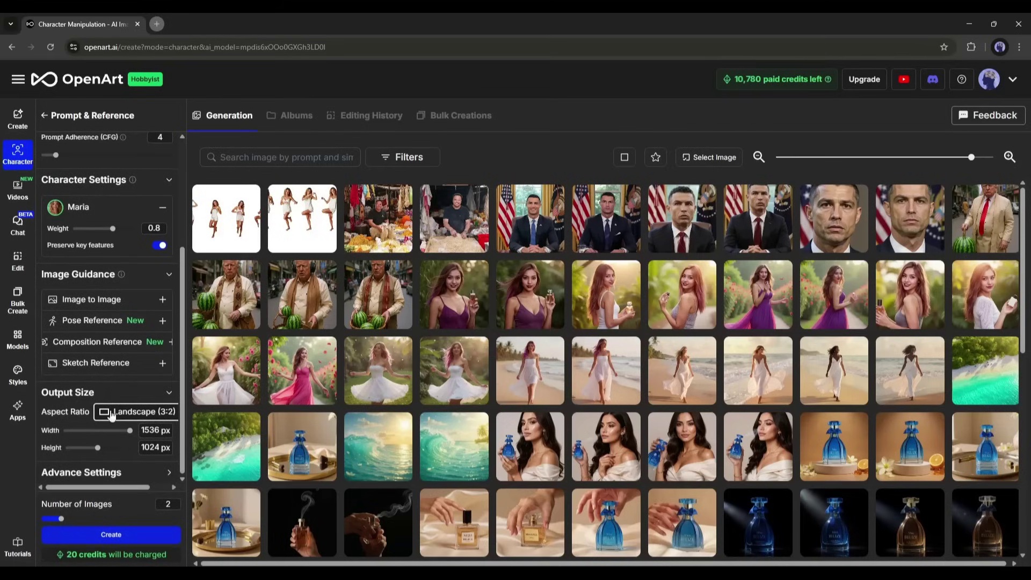
{"action": "left_click", "coordinate": [113, 471]}
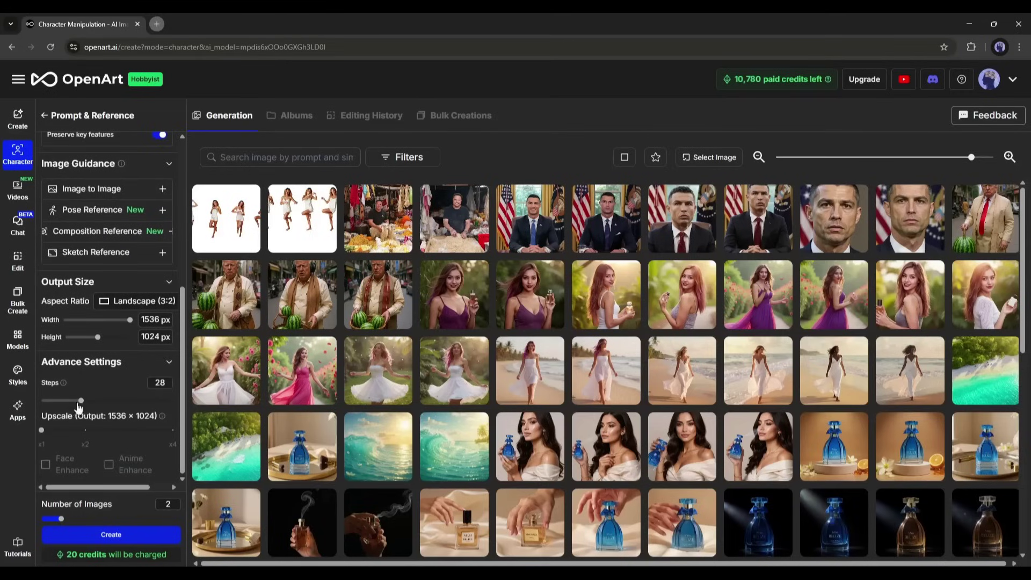
{"action": "left_click", "coordinate": [169, 363]}
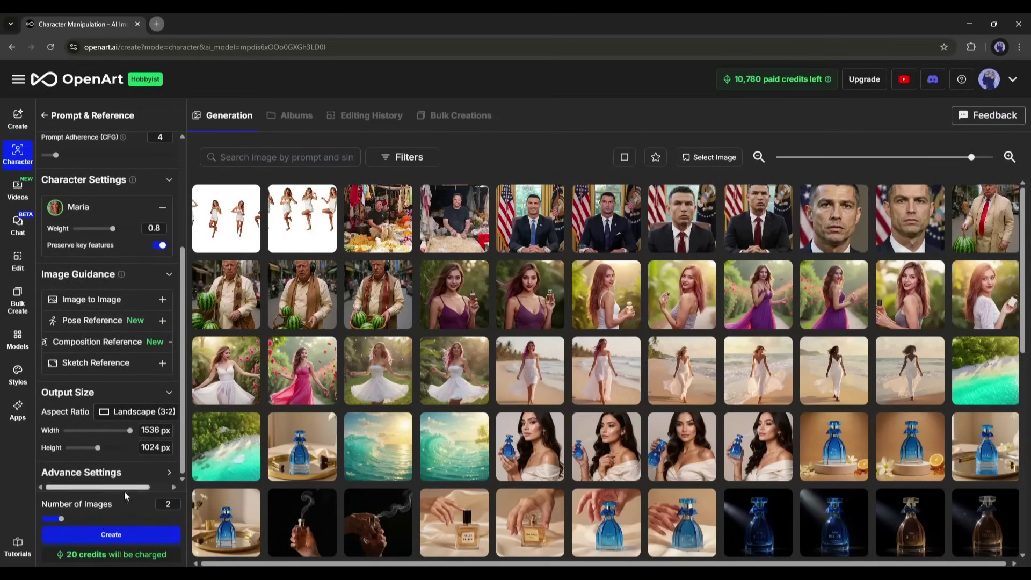
{"action": "left_click", "coordinate": [123, 536]}
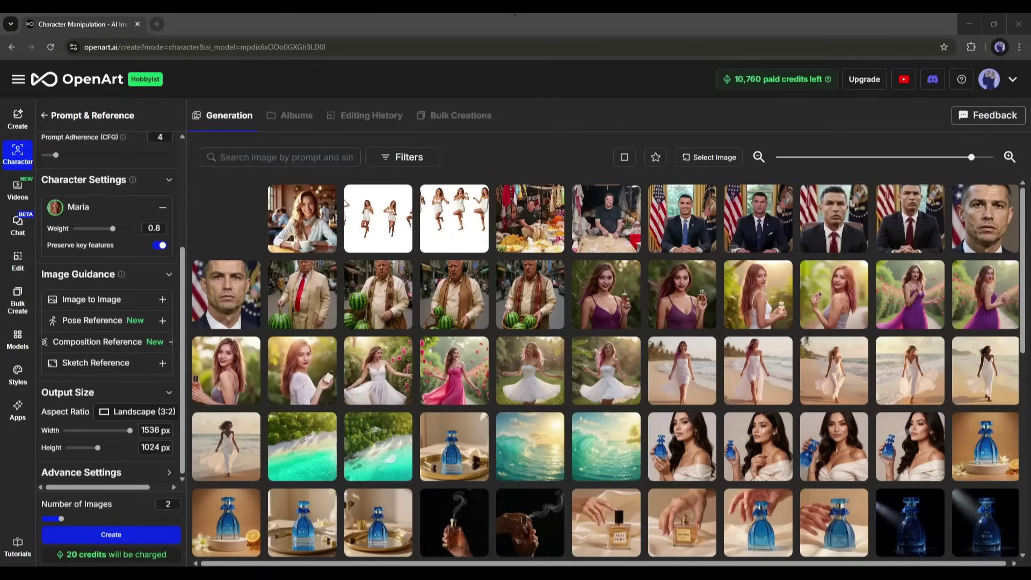
Open both coffee-shop images of Maria in the viewer, then close it.
{"action": "left_click", "coordinate": [221, 229]}
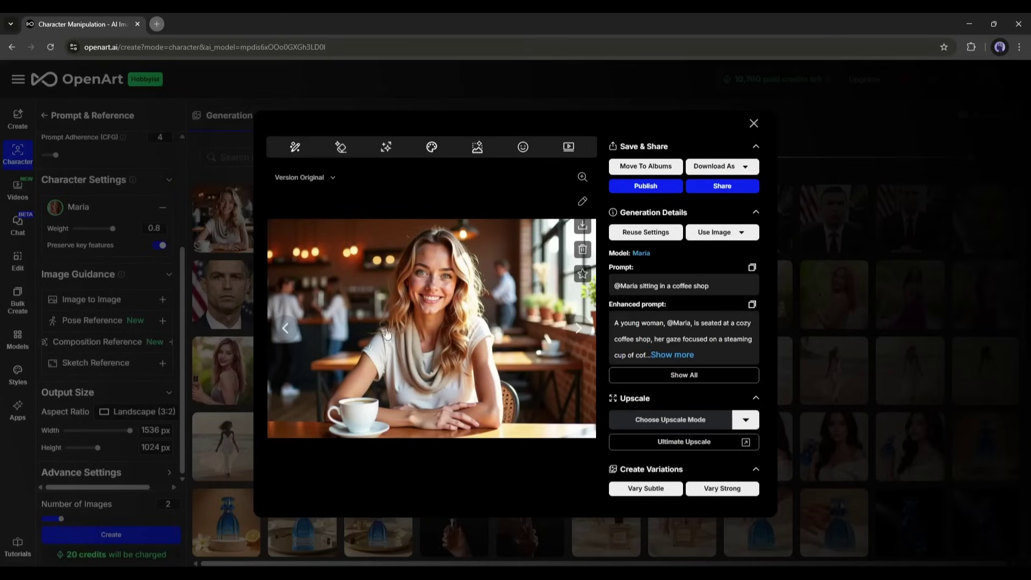
{"action": "left_click", "coordinate": [579, 328]}
{"action": "left_click", "coordinate": [754, 123]}
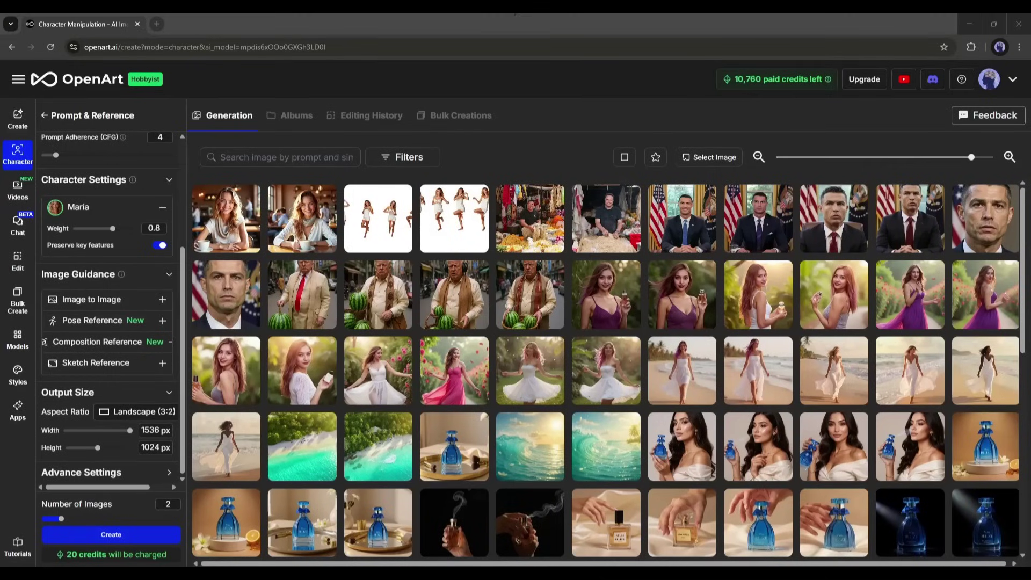
Paste the garden-stroll floral-dress prompt, turn off Preserve key features, pick Vertical (4:5), and create.
{"action": "scroll", "coordinate": [107, 268], "scroll_direction": "up", "scroll_amount": 5}
{"action": "triple_click", "coordinate": [164, 228]}
{"action": "key", "text": "BackSpace"}
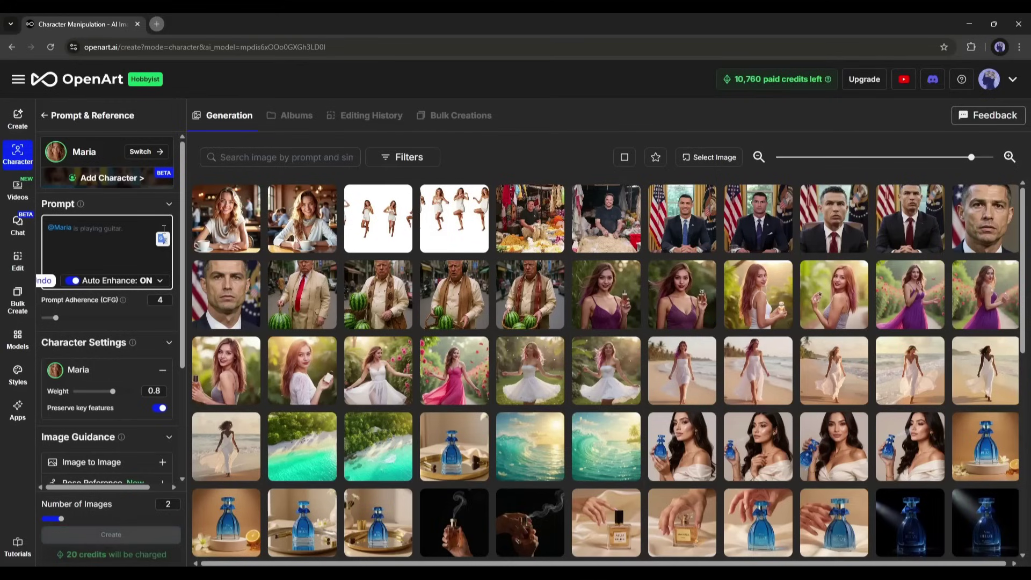
{"action": "type", "text": "strolls gracefully through a blooming garden, wearing a flowing floral summer dress that sways gently with her steps."}
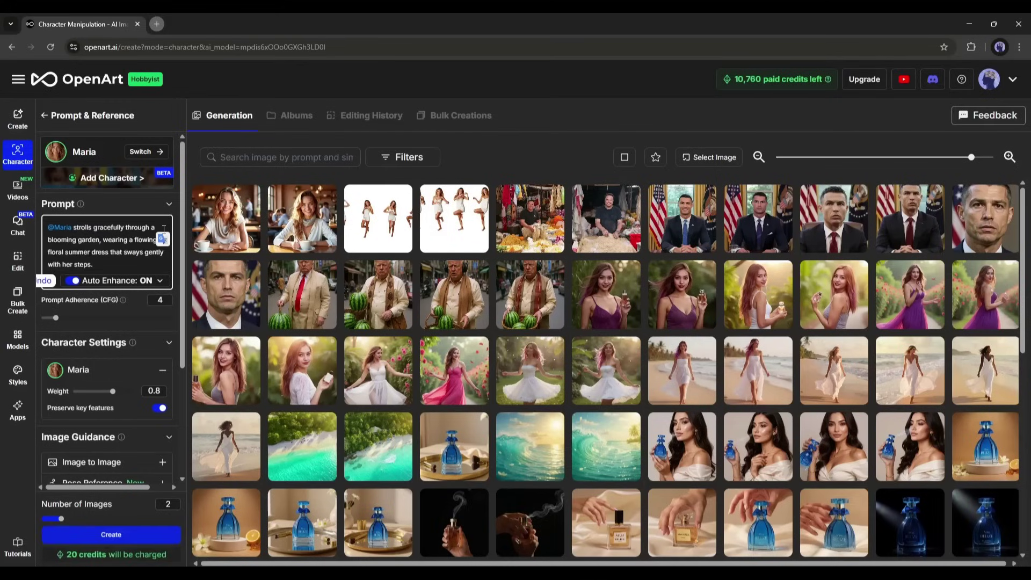
{"action": "scroll", "coordinate": [135, 268], "scroll_direction": "down", "scroll_amount": 1}
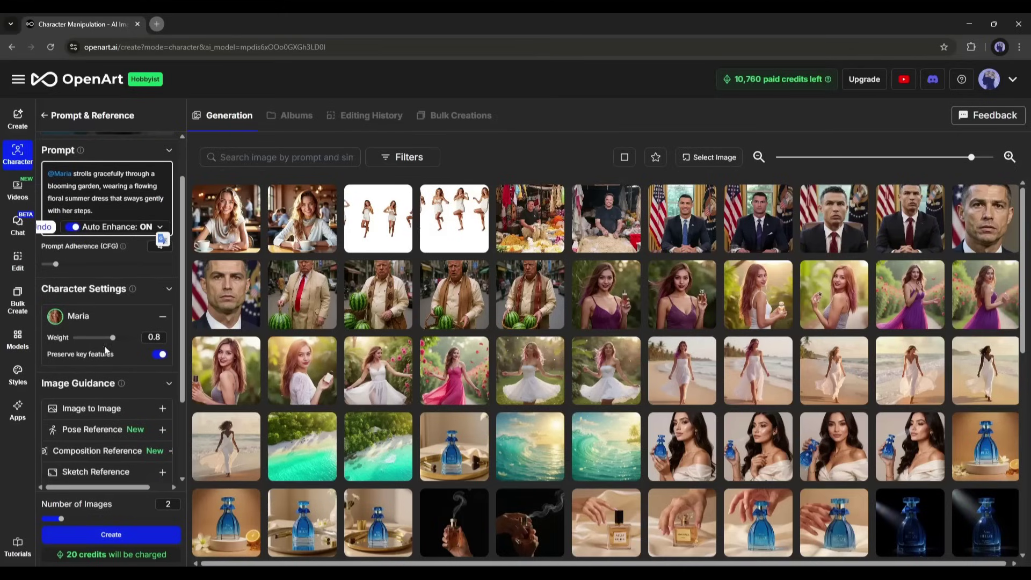
{"action": "left_click", "coordinate": [160, 354]}
{"action": "scroll", "coordinate": [120, 328], "scroll_direction": "down", "scroll_amount": 2}
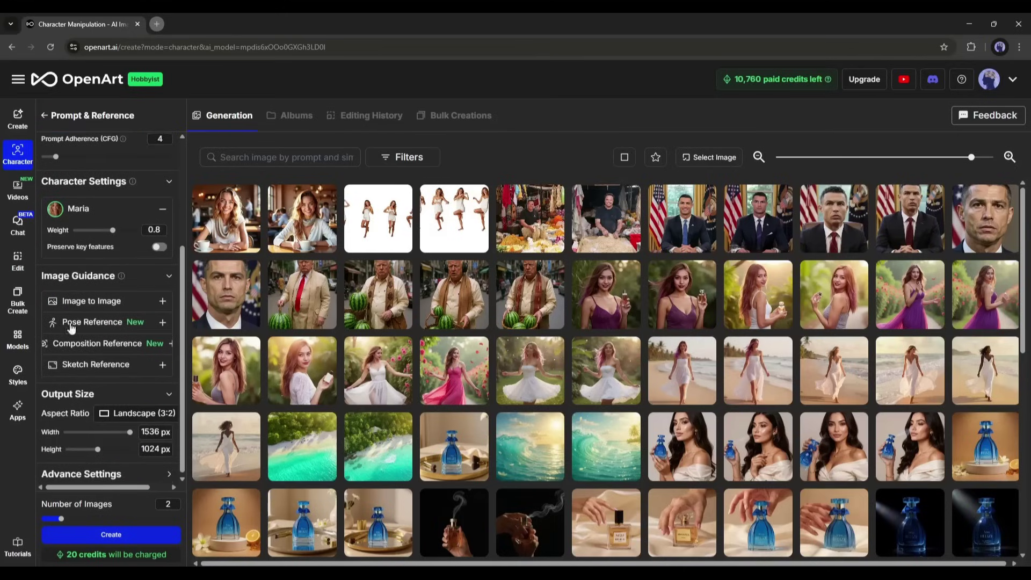
{"action": "left_click", "coordinate": [137, 412]}
{"action": "left_click", "coordinate": [142, 543]}
{"action": "left_click", "coordinate": [107, 529]}
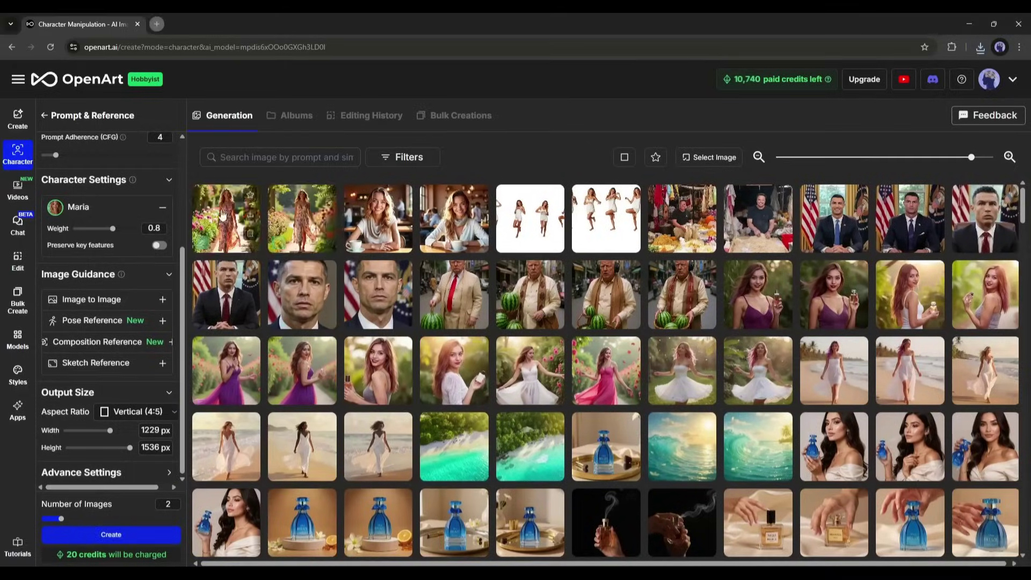
Browse the new garden images in the viewer and full-screen lightbox.
{"action": "left_click", "coordinate": [226, 217]}
{"action": "left_click", "coordinate": [578, 327]}
{"action": "left_click", "coordinate": [578, 327]}
{"action": "left_click", "coordinate": [582, 177]}
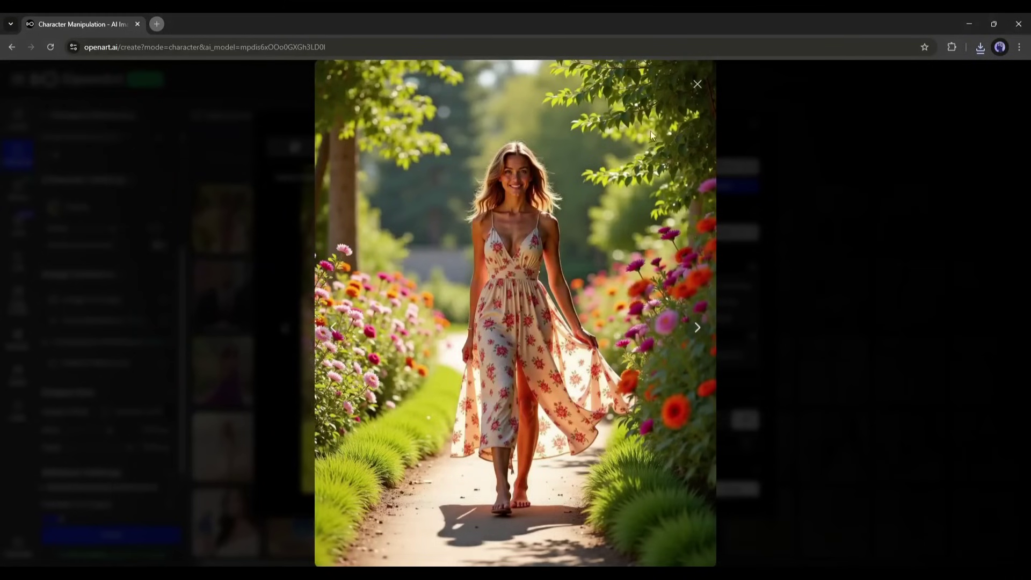
{"action": "left_click", "coordinate": [697, 86]}
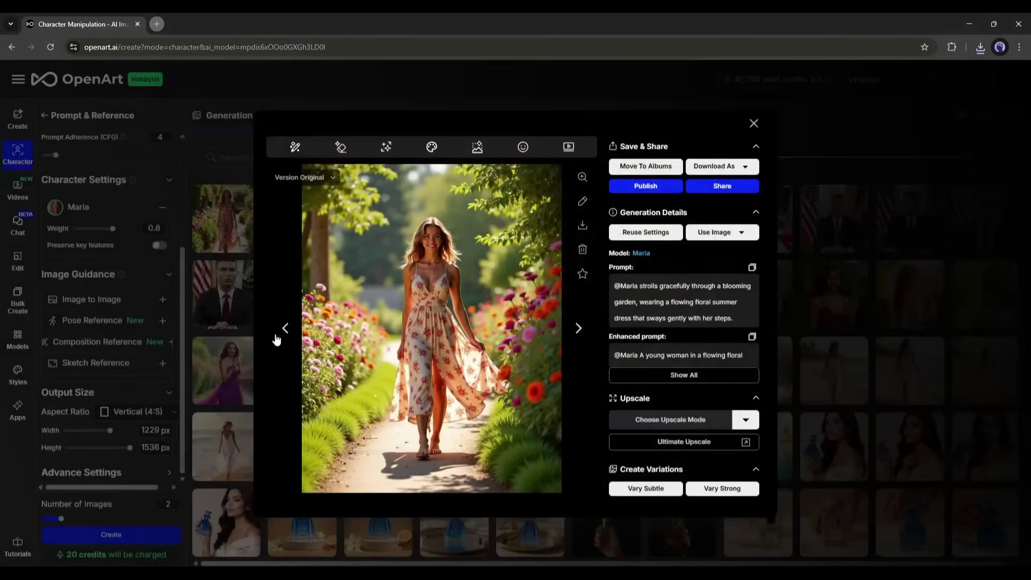
{"action": "left_click", "coordinate": [286, 332]}
{"action": "left_click", "coordinate": [582, 177]}
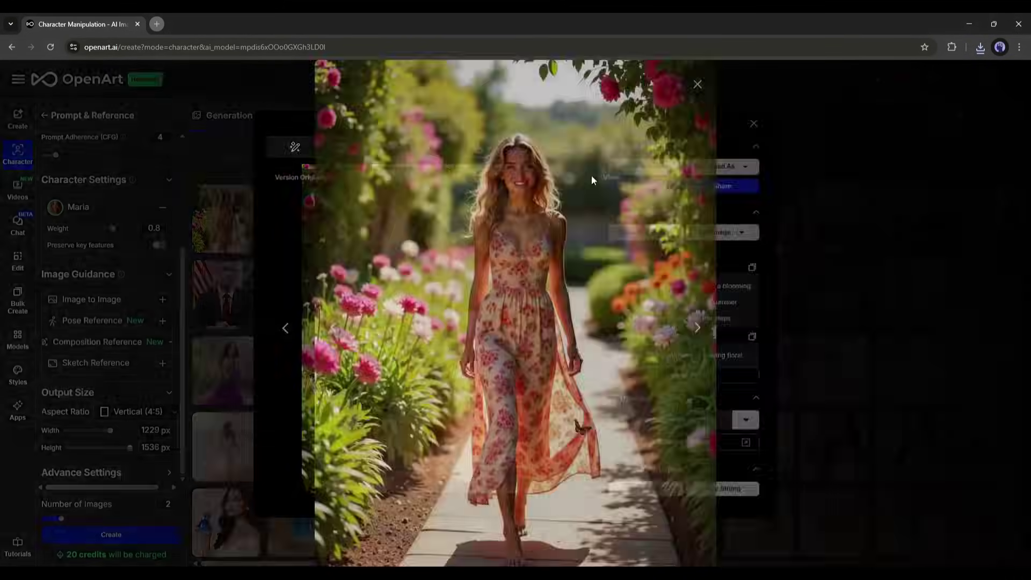
{"action": "left_click", "coordinate": [698, 85]}
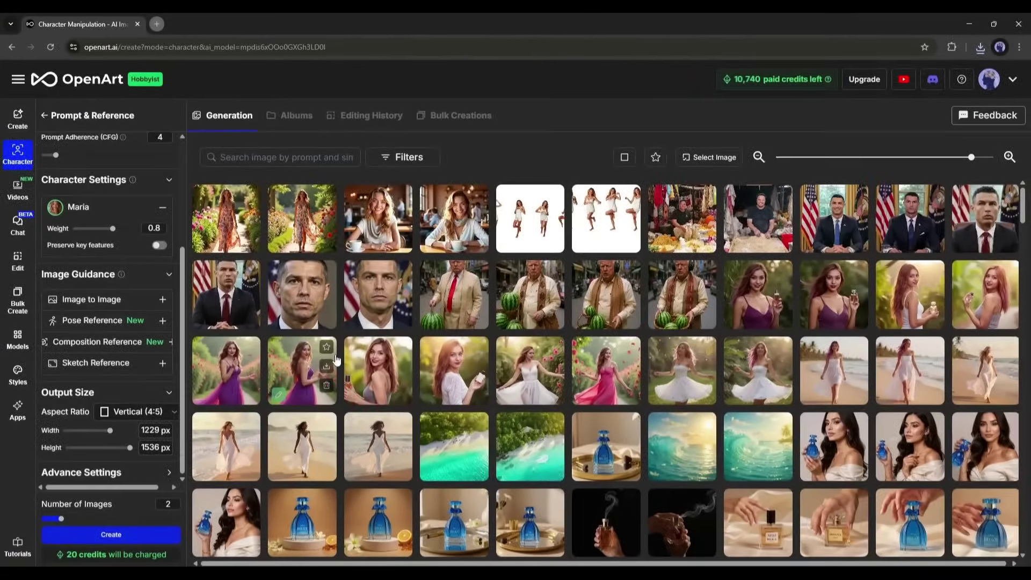
{"action": "scroll", "coordinate": [103, 267], "scroll_direction": "up", "scroll_amount": 3}
{"action": "left_click_drag", "start_coordinate": [73, 228], "coordinate": [103, 267]}
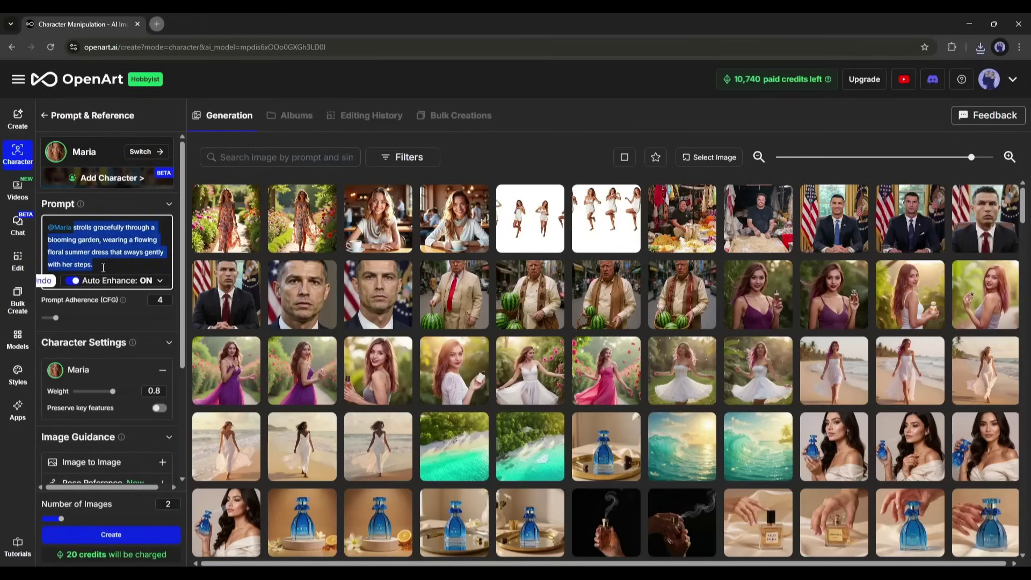
{"action": "key", "text": "BackSpace"}
{"action": "type", "text": "A gorgeous woman on a motorcycle at sunset, hair blowing in the wind, cinematic tones"}
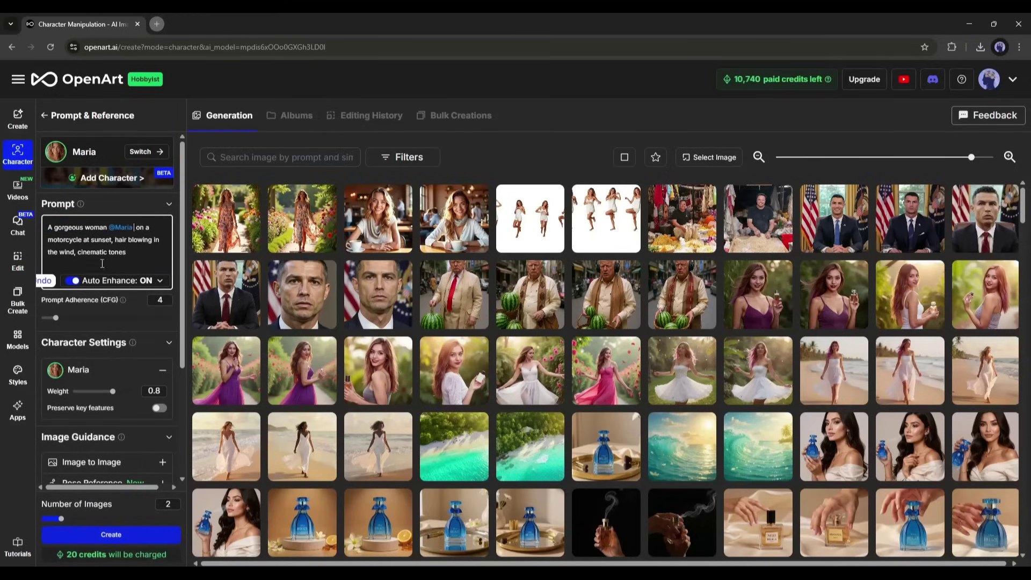
Expand the image-to-image options, upload a reference image, and adjust its slider.
{"action": "scroll", "coordinate": [108, 225], "scroll_direction": "down", "scroll_amount": 2}
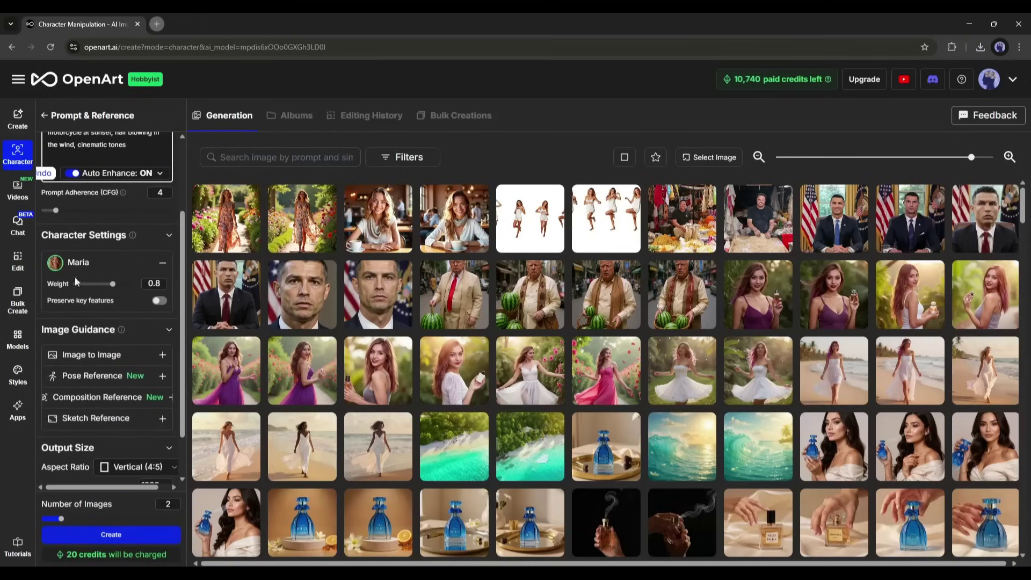
{"action": "scroll", "coordinate": [76, 282], "scroll_direction": "down", "scroll_amount": 1}
{"action": "left_click", "coordinate": [90, 299]}
{"action": "left_click", "coordinate": [94, 331]}
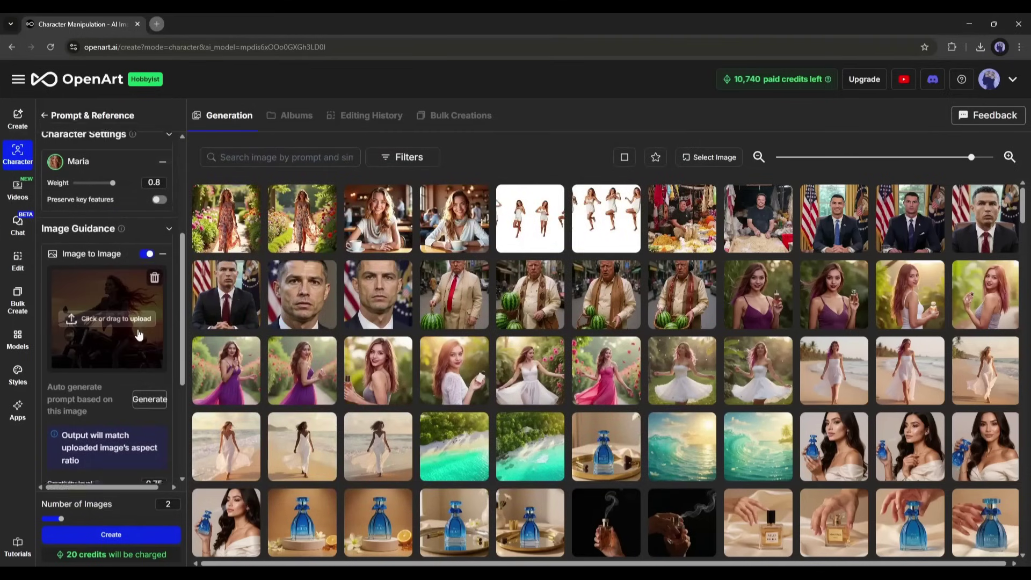
{"action": "scroll", "coordinate": [131, 349], "scroll_direction": "down", "scroll_amount": 1}
{"action": "left_click_drag", "start_coordinate": [135, 388], "coordinate": [147, 387]}
{"action": "scroll", "coordinate": [134, 392], "scroll_direction": "down", "scroll_amount": 2}
Set Square (1:1) output with 4 images and generate.
{"action": "left_click", "coordinate": [117, 413]}
{"action": "left_click", "coordinate": [117, 418]}
{"action": "left_click_drag", "start_coordinate": [60, 518], "coordinate": [81, 519]}
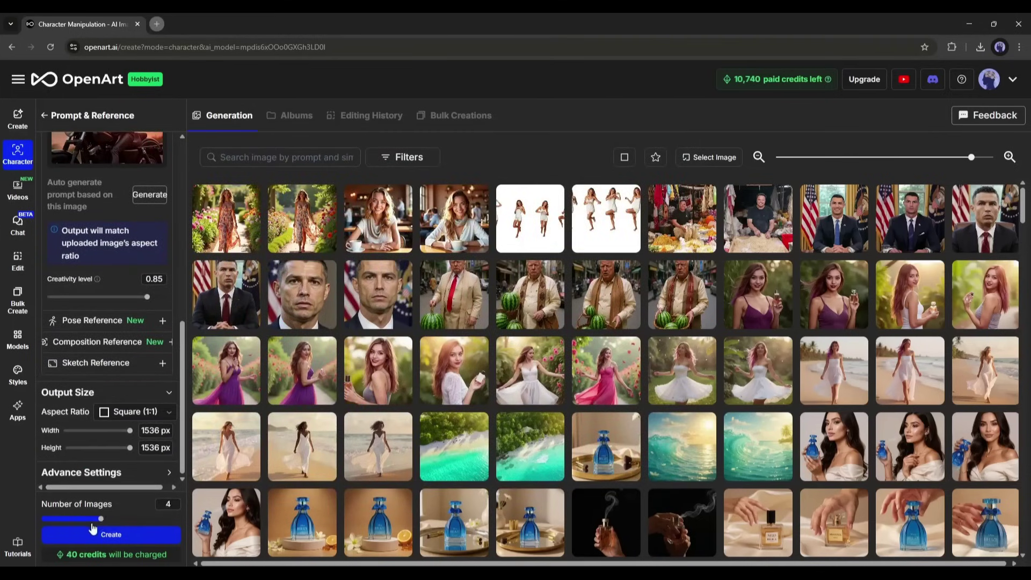
{"action": "key", "text": "Right"}
{"action": "left_click", "coordinate": [116, 540]}
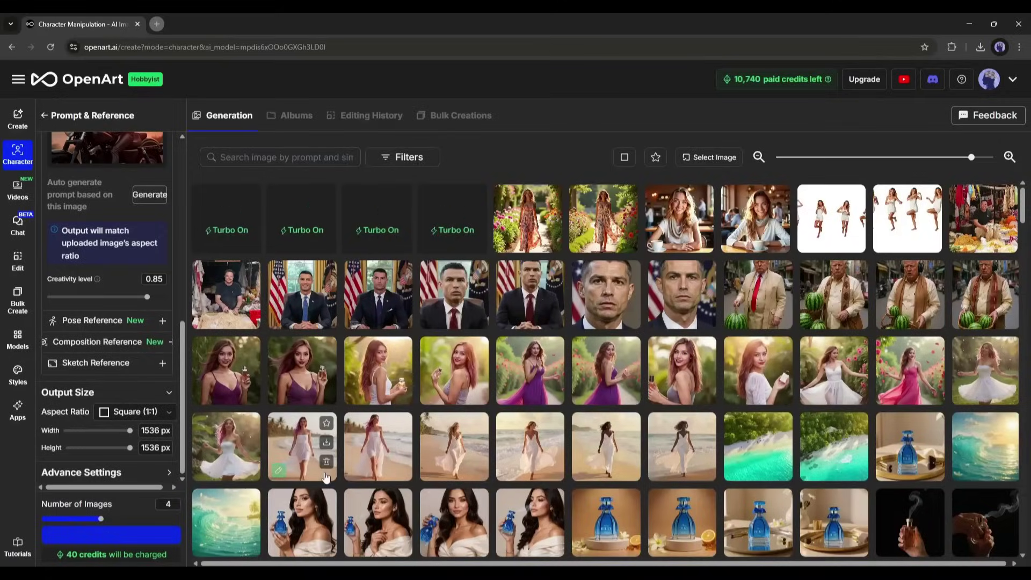
Browse the four motorcycle images, including the desert sunset one, then close the viewer.
{"action": "left_click", "coordinate": [326, 477]}
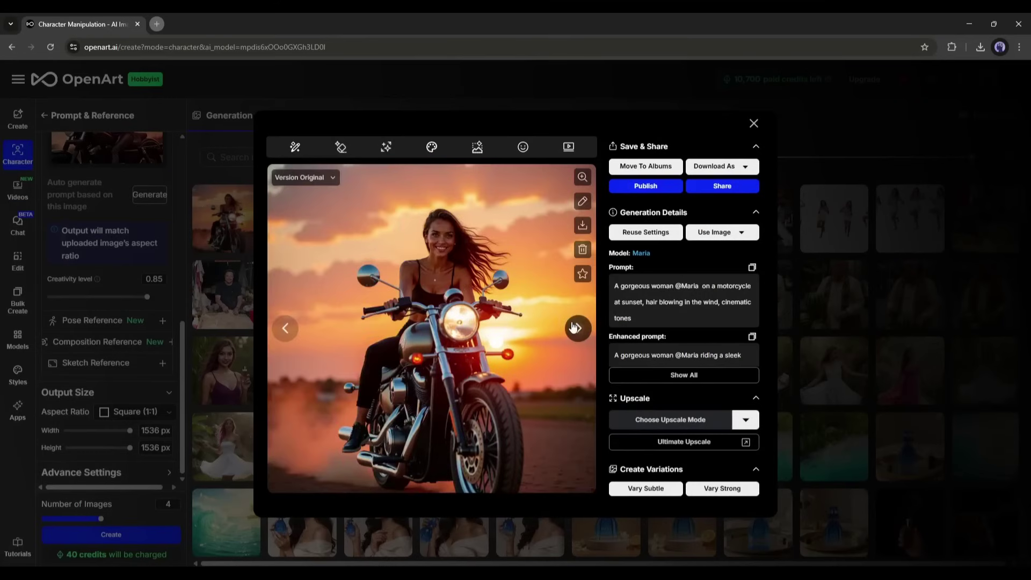
{"action": "left_click", "coordinate": [579, 326]}
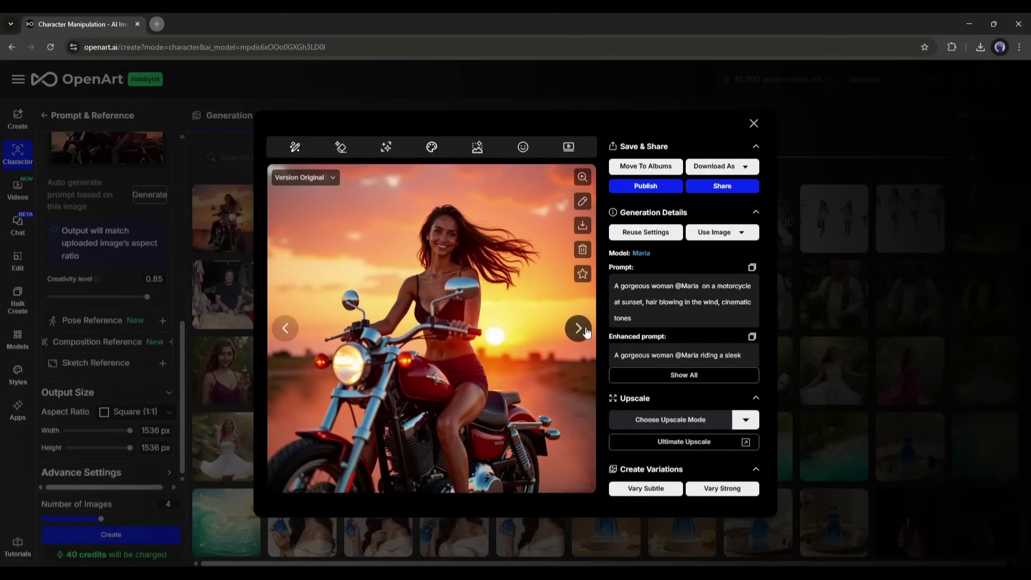
{"action": "left_click", "coordinate": [578, 328]}
{"action": "left_click", "coordinate": [580, 326]}
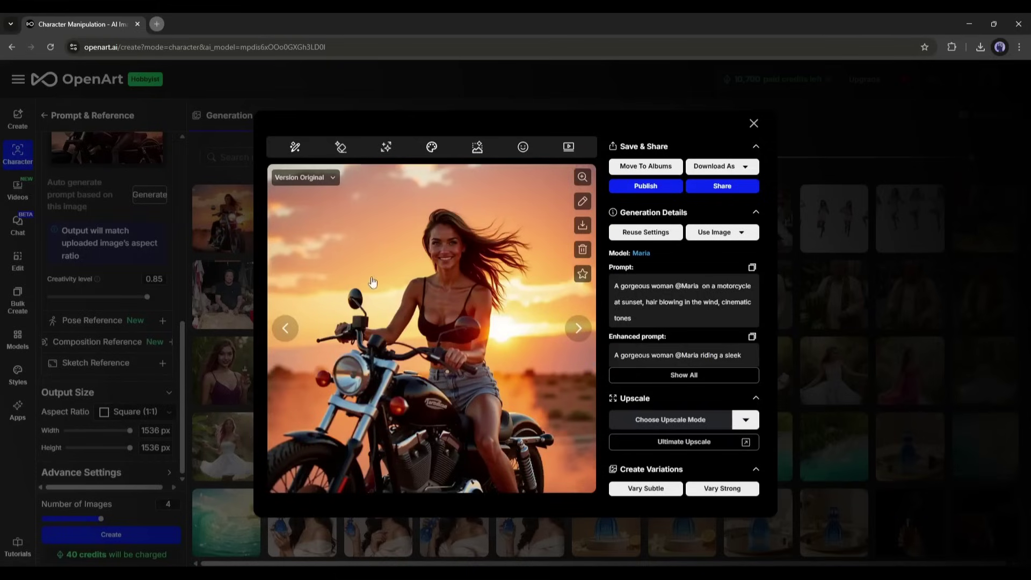
{"action": "left_click", "coordinate": [283, 337]}
{"action": "left_click", "coordinate": [283, 336]}
{"action": "left_click", "coordinate": [576, 328]}
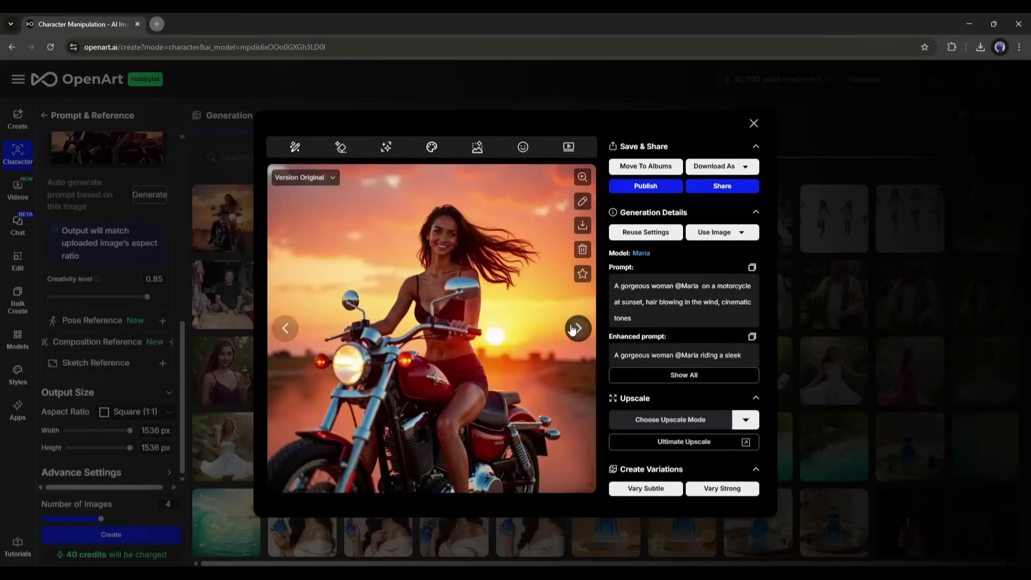
{"action": "left_click", "coordinate": [576, 328]}
{"action": "left_click", "coordinate": [753, 124]}
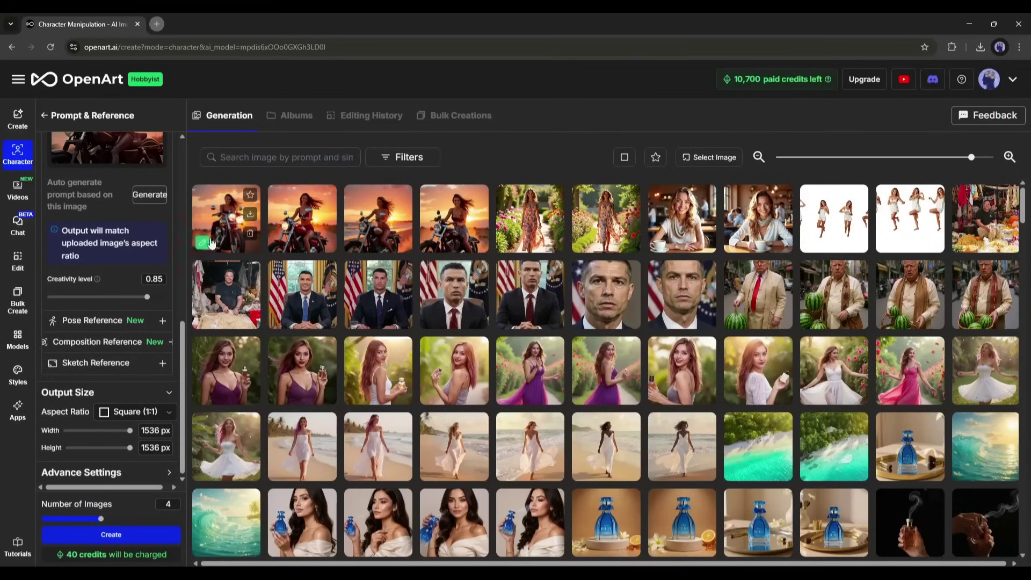
Choose the Pose Your Character template and open the Pose Editor with the Female (Base) model.
{"action": "left_click", "coordinate": [45, 116]}
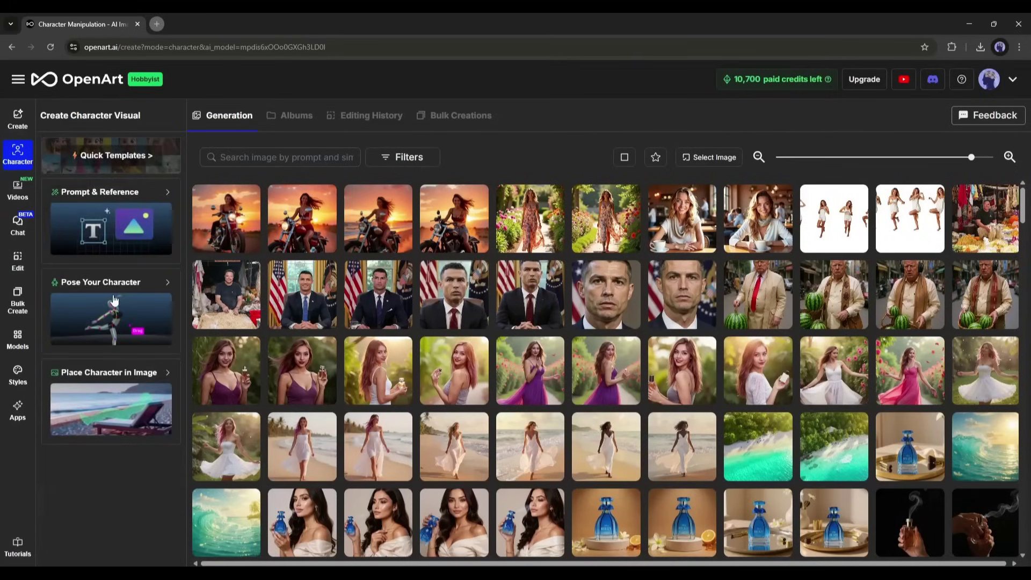
{"action": "left_click", "coordinate": [113, 301]}
{"action": "scroll", "coordinate": [138, 311], "scroll_direction": "down", "scroll_amount": 2}
{"action": "scroll", "coordinate": [137, 311], "scroll_direction": "up", "scroll_amount": 2}
{"action": "left_click", "coordinate": [107, 283]}
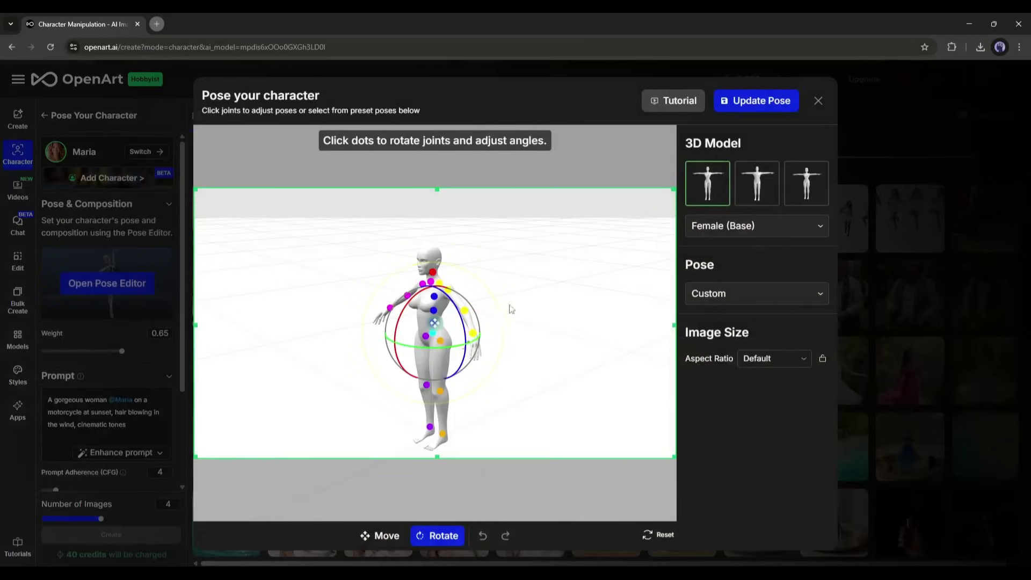
{"action": "left_click_drag", "start_coordinate": [550, 337], "coordinate": [465, 350]}
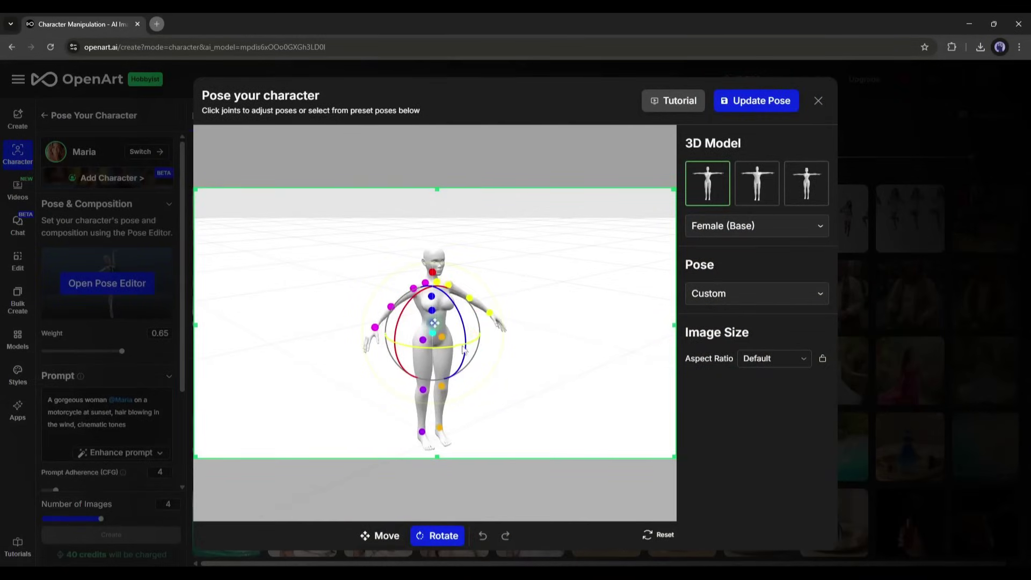
{"action": "left_click", "coordinate": [732, 225]}
{"action": "left_click", "coordinate": [783, 250]}
Apply the 'On Left Side, Left Arm Supporting' preset pose, adjust it, and save.
{"action": "left_click", "coordinate": [727, 298]}
{"action": "scroll", "coordinate": [732, 322], "scroll_direction": "down", "scroll_amount": 10}
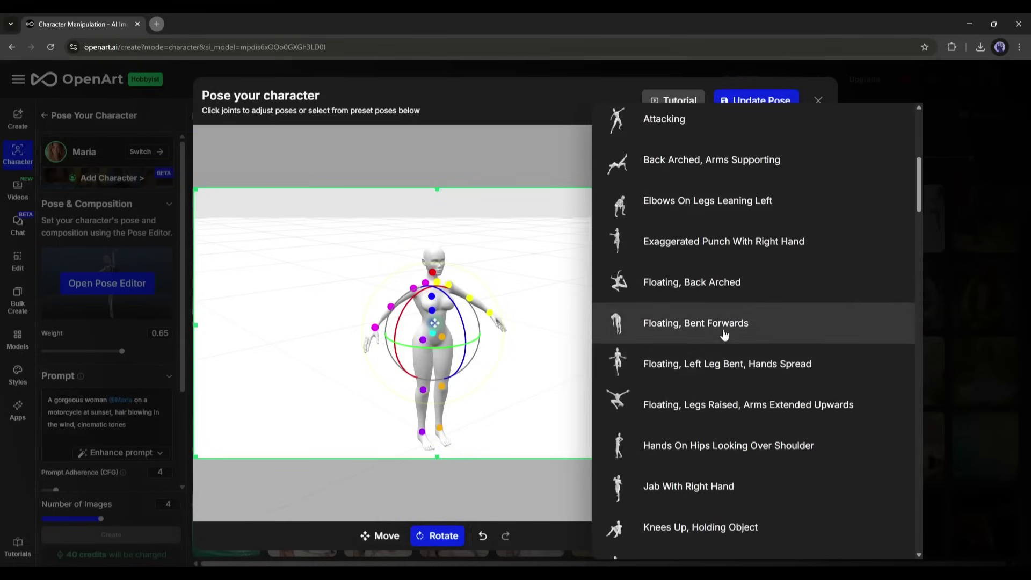
{"action": "scroll", "coordinate": [715, 354], "scroll_direction": "down", "scroll_amount": 15}
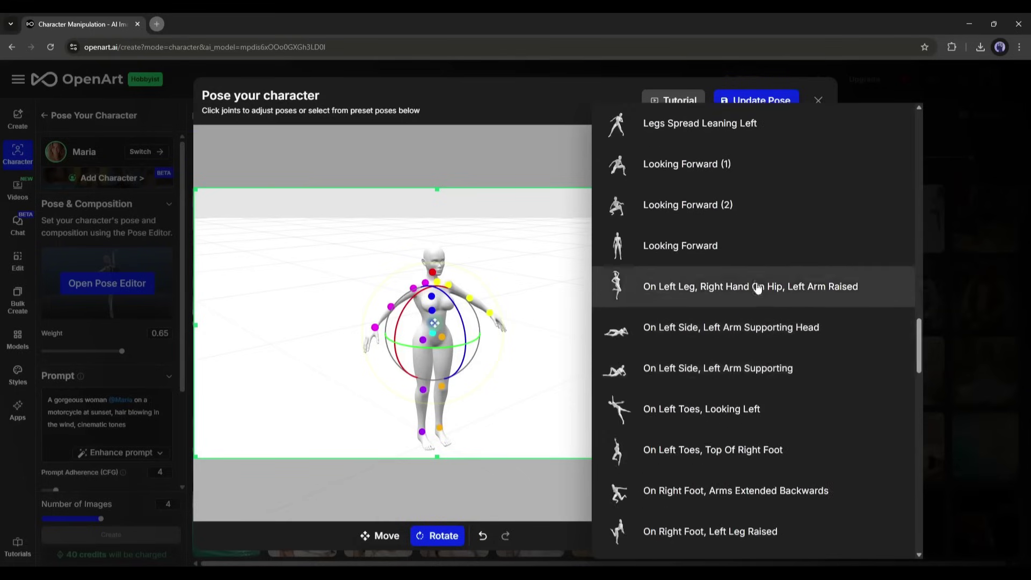
{"action": "left_click", "coordinate": [709, 328]}
{"action": "left_click_drag", "start_coordinate": [469, 446], "coordinate": [506, 383]}
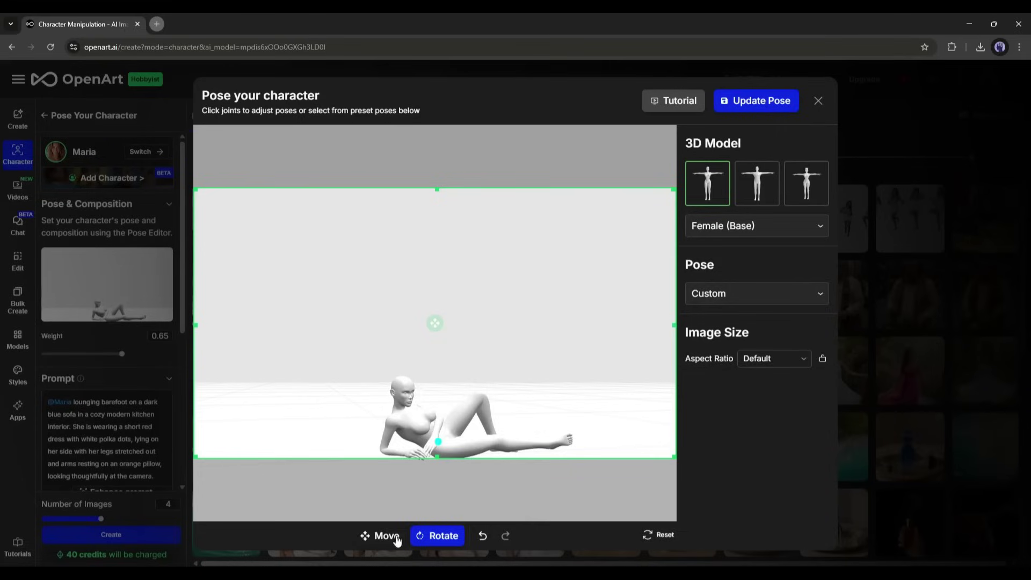
{"action": "left_click", "coordinate": [396, 537]}
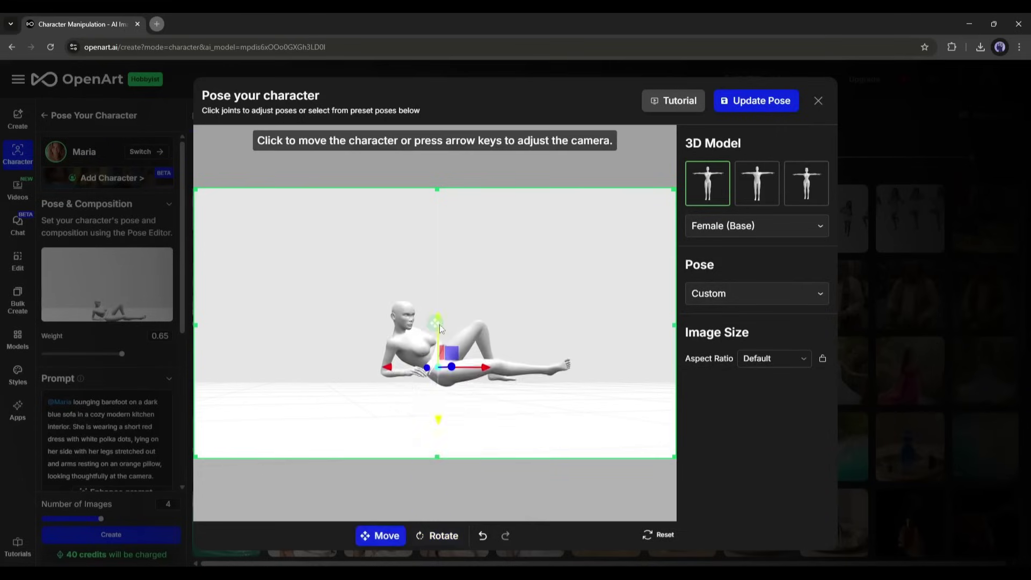
{"action": "left_click", "coordinate": [437, 536]}
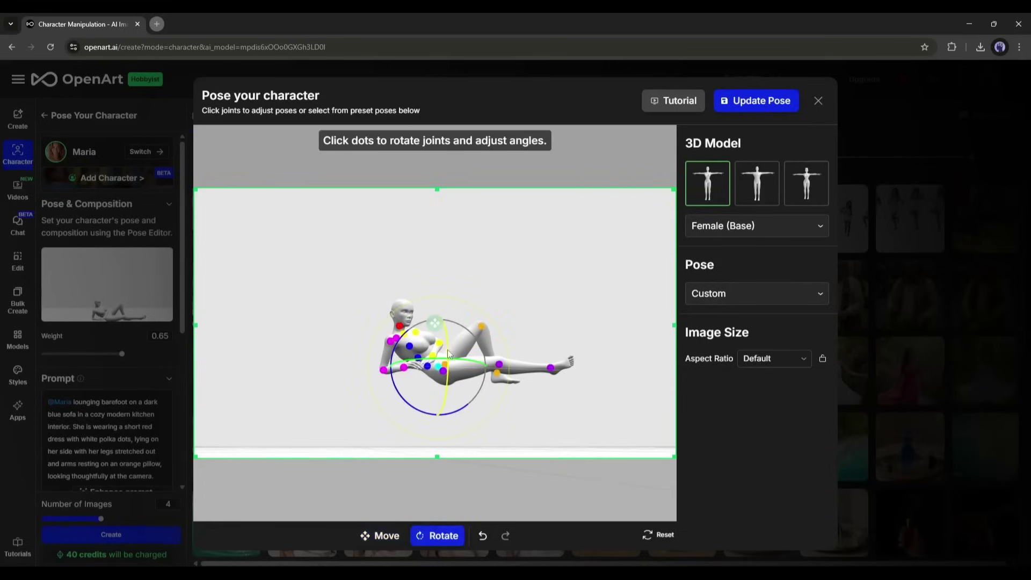
{"action": "left_click", "coordinate": [553, 371]}
{"action": "left_click", "coordinate": [756, 100]}
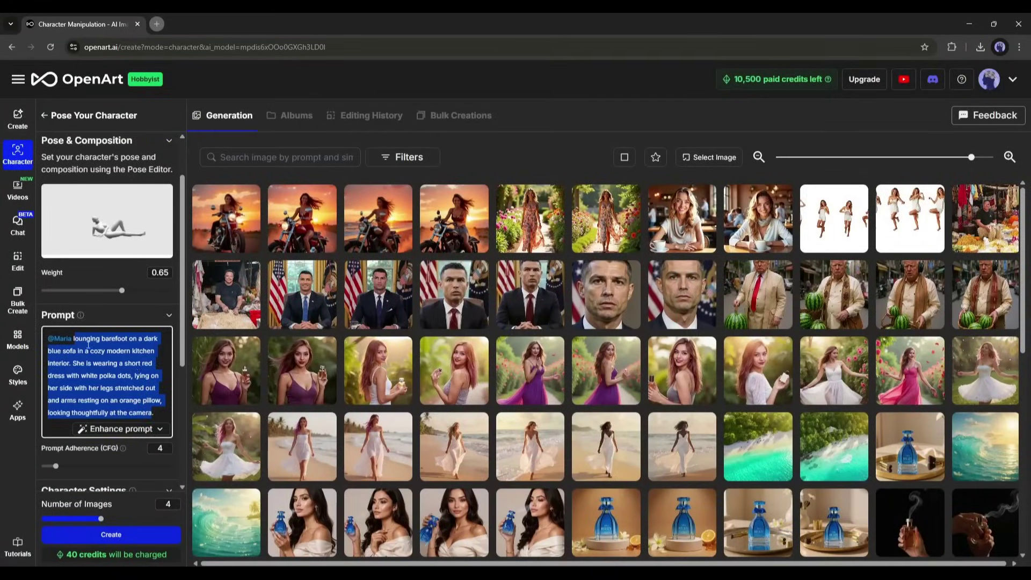
Edit the prompt for the dark blue sofa scene, generate, and review the four results.
{"action": "type", "text": "laty"}
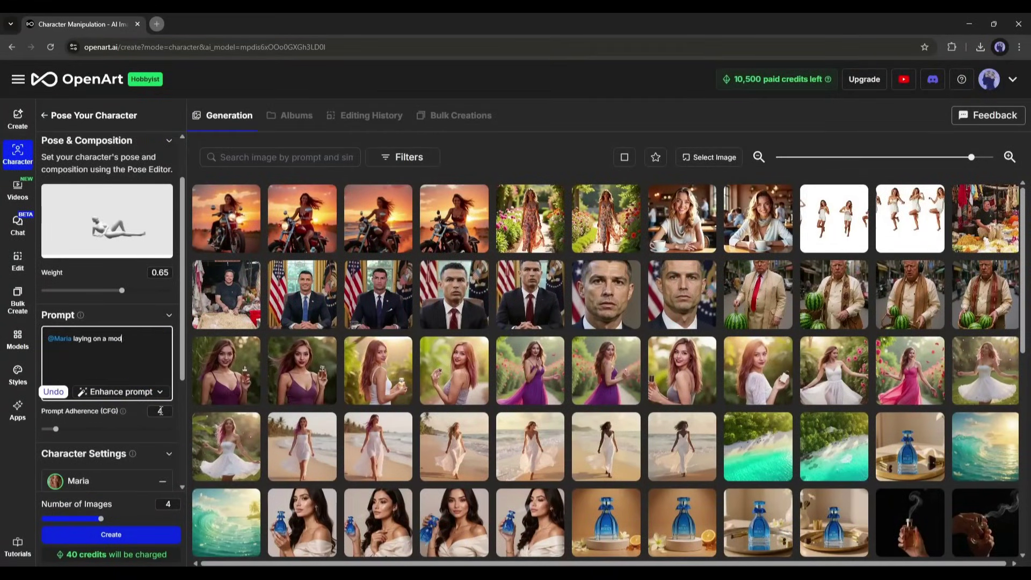
{"action": "left_click", "coordinate": [149, 535]}
{"action": "scroll", "coordinate": [120, 417], "scroll_direction": "down", "scroll_amount": 3}
{"action": "scroll", "coordinate": [120, 415], "scroll_direction": "up", "scroll_amount": 4}
{"action": "left_click", "coordinate": [440, 294]}
{"action": "left_click", "coordinate": [577, 329]}
{"action": "left_click", "coordinate": [577, 339]}
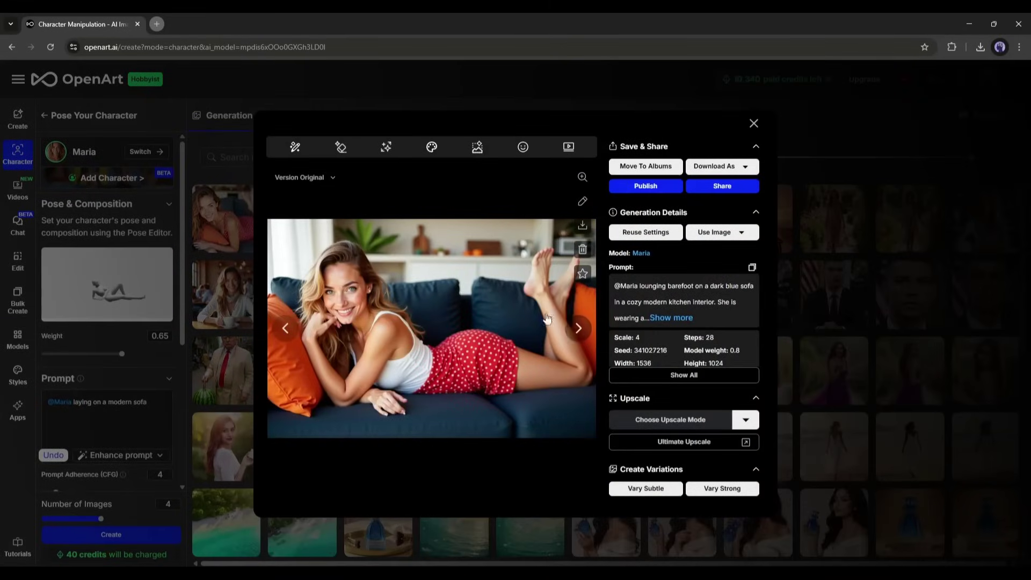
{"action": "left_click", "coordinate": [579, 329]}
{"action": "left_click", "coordinate": [580, 330]}
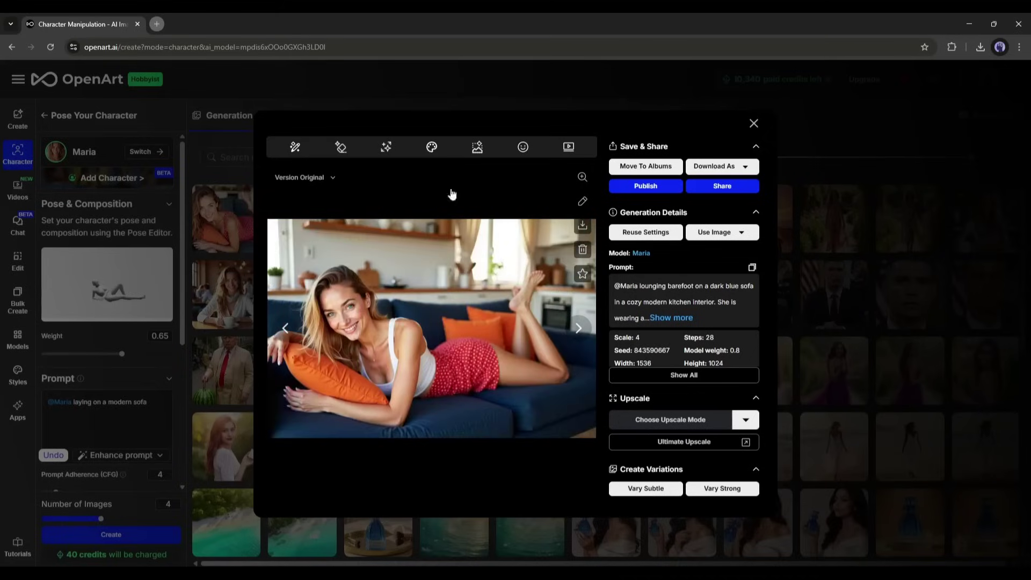
{"action": "left_click", "coordinate": [754, 124]}
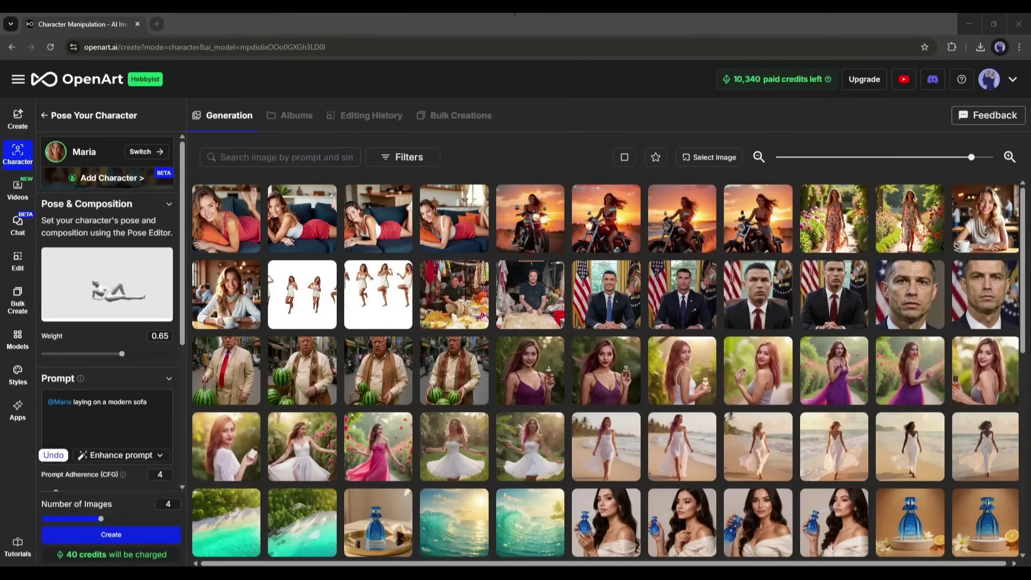
Add David, remove the sofa wording from the prompt, set Cinema (16:9), and generate.
{"action": "left_click", "coordinate": [110, 177]}
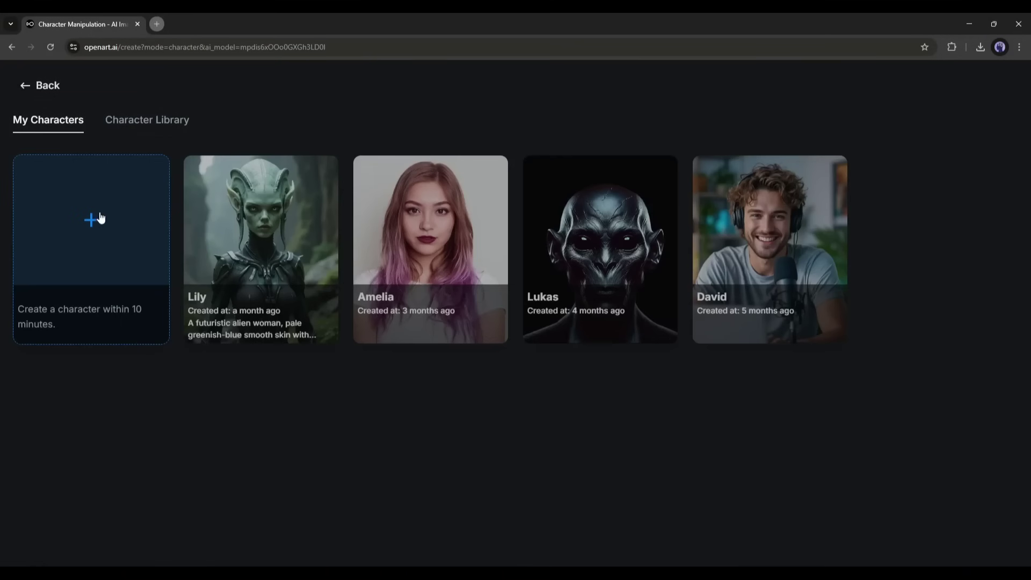
{"action": "left_click", "coordinate": [783, 231]}
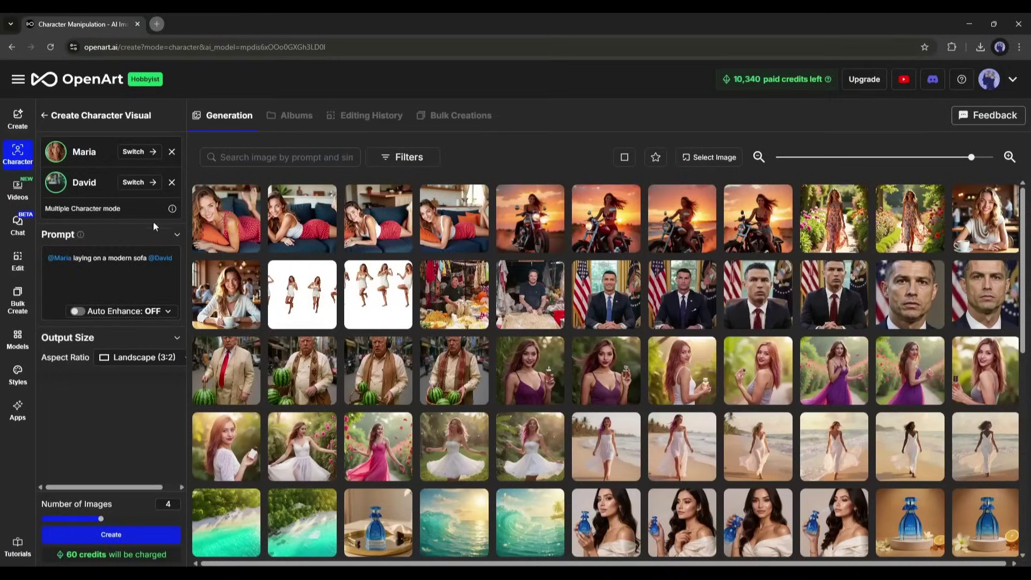
{"action": "left_click", "coordinate": [112, 263]}
{"action": "left_click_drag", "start_coordinate": [71, 258], "coordinate": [147, 271]}
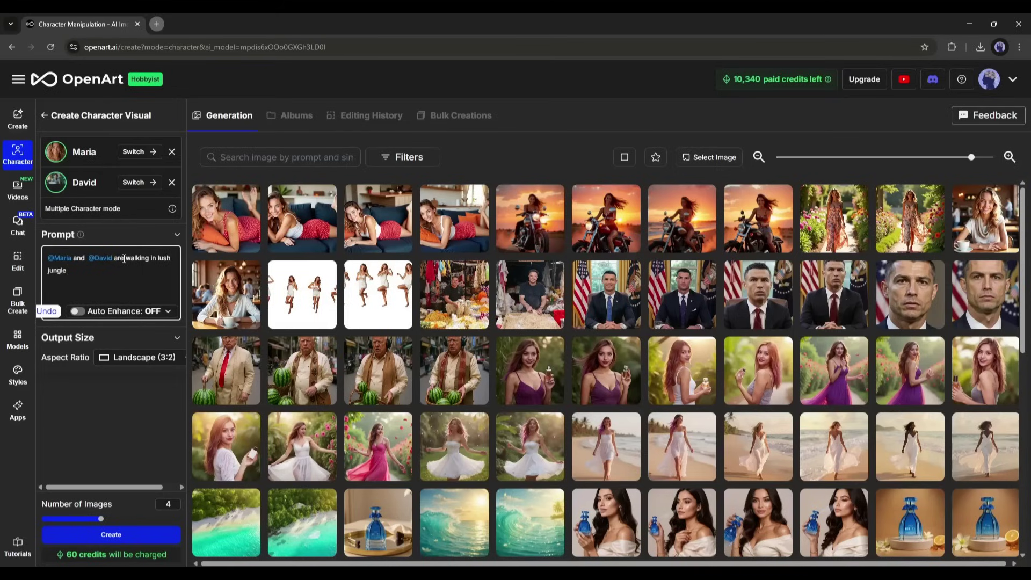
{"action": "left_click", "coordinate": [140, 357]}
{"action": "left_click", "coordinate": [137, 426]}
{"action": "left_click", "coordinate": [128, 536]}
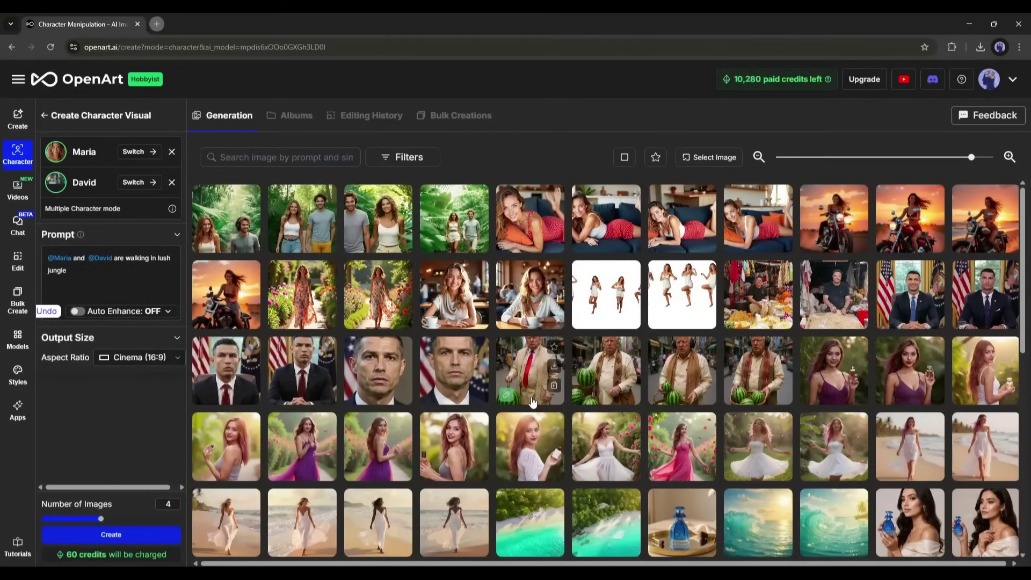
Browse the four jungle images of Maria and David, then close the viewer.
{"action": "left_click", "coordinate": [248, 210]}
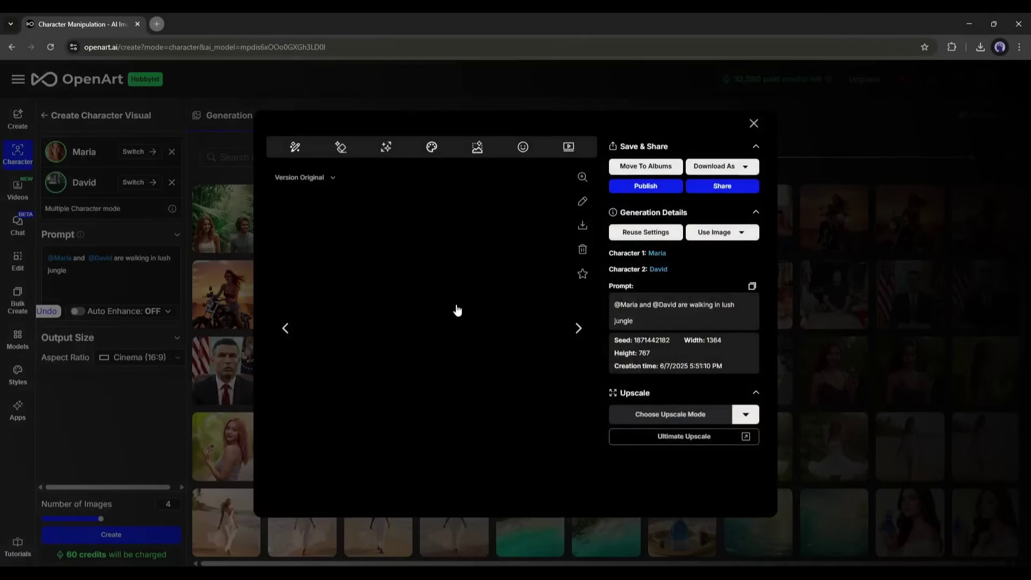
{"action": "left_click", "coordinate": [570, 342]}
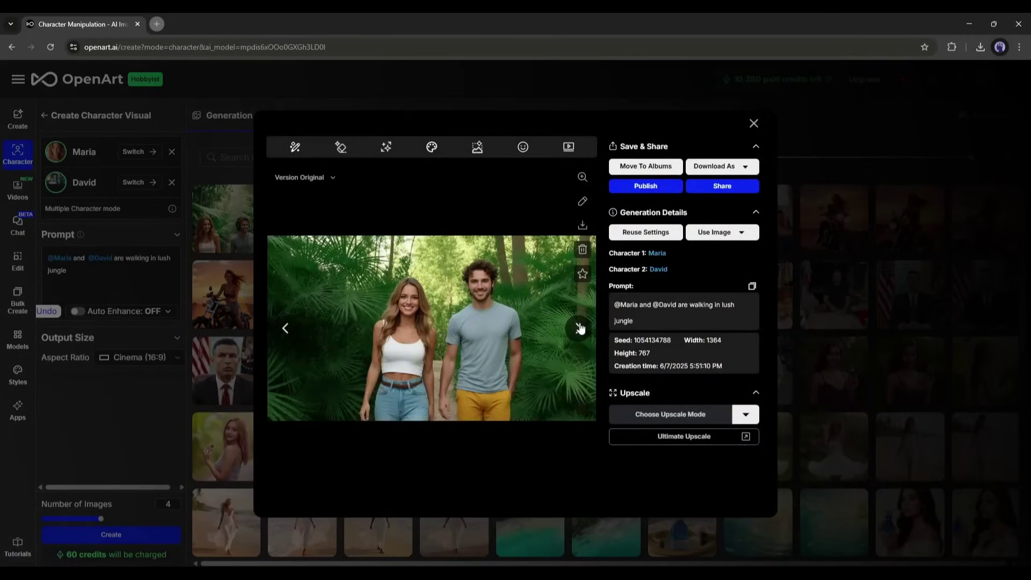
{"action": "left_click", "coordinate": [580, 328]}
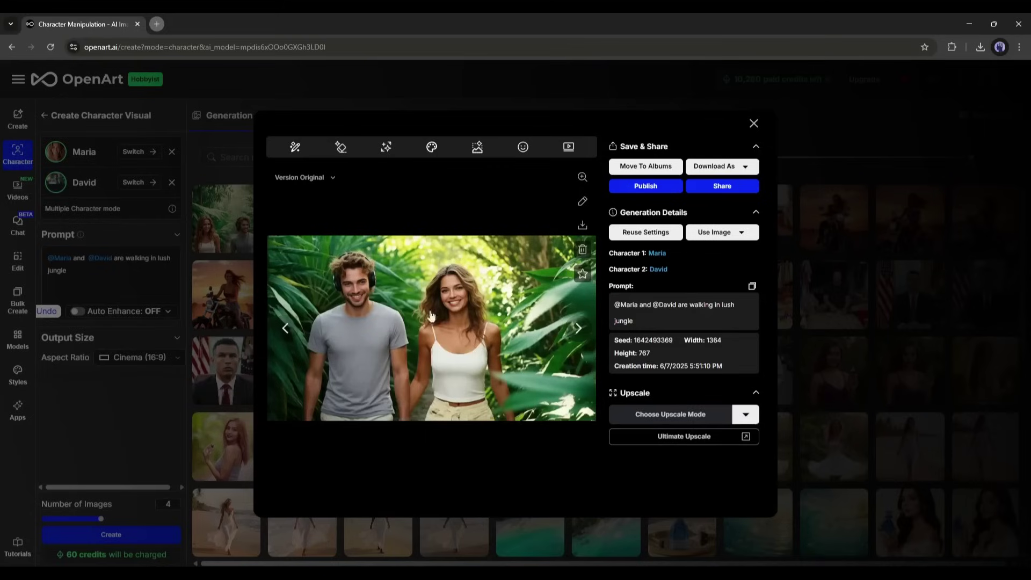
{"action": "left_click", "coordinate": [579, 328]}
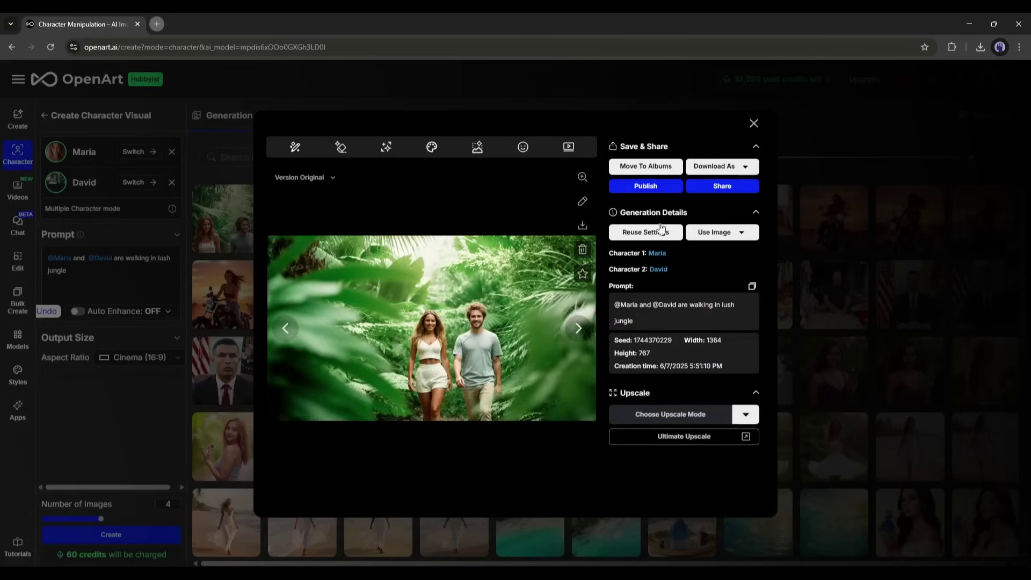
{"action": "key", "text": "Escape"}
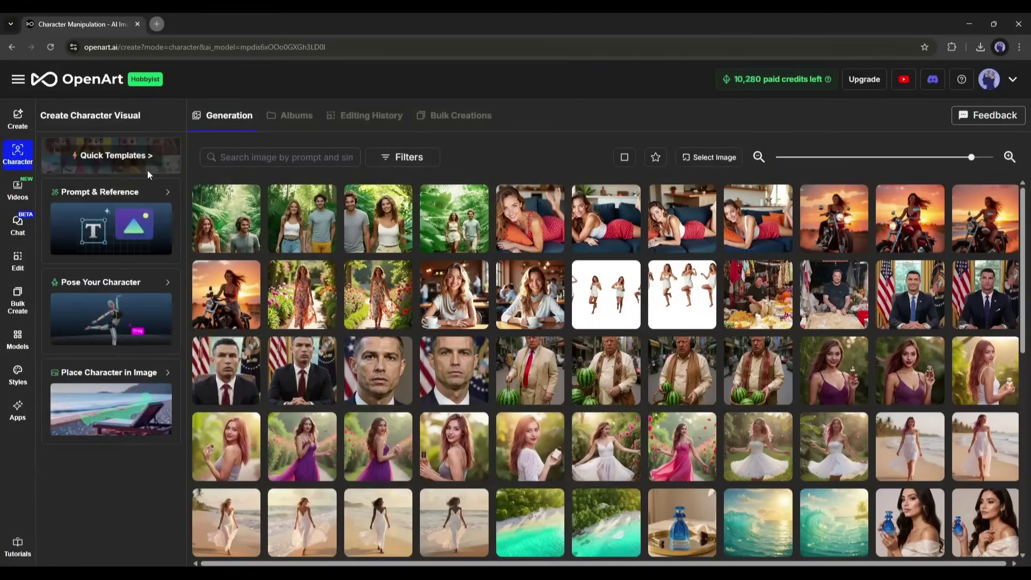
Upload a forest image in the Place Character template, mark Maria's area, and save placement.
{"action": "left_click", "coordinate": [116, 410]}
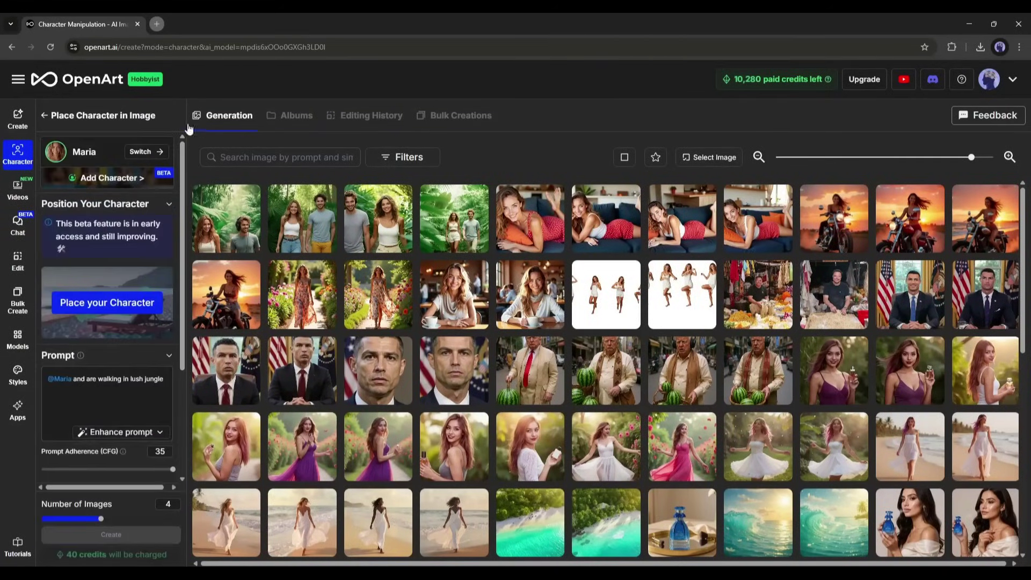
{"action": "left_click", "coordinate": [113, 309]}
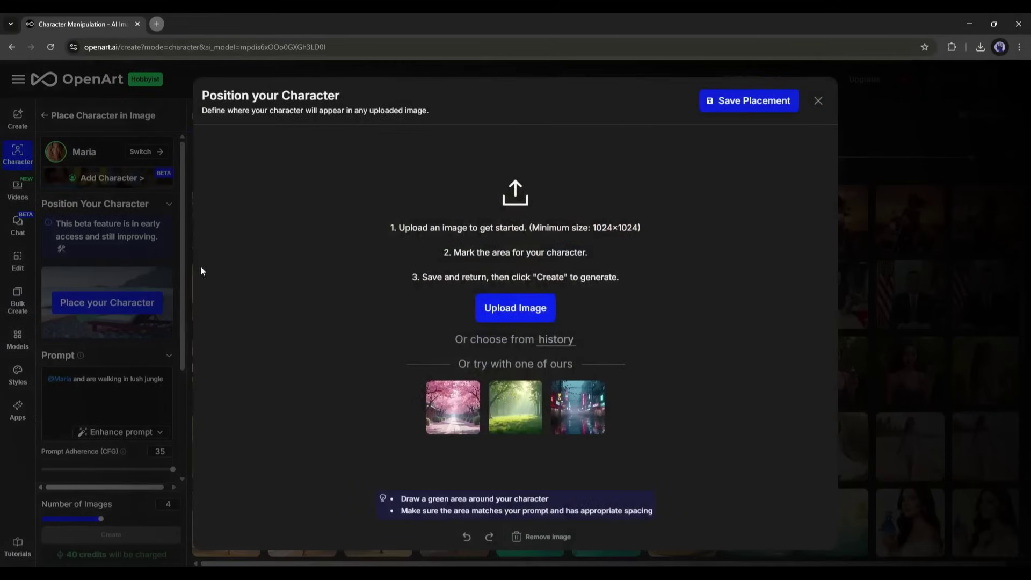
{"action": "left_click", "coordinate": [518, 316]}
{"action": "key", "text": "Escape"}
{"action": "left_click", "coordinate": [516, 407]}
{"action": "left_click_drag", "start_coordinate": [611, 312], "coordinate": [567, 343]}
{"action": "left_click", "coordinate": [749, 100]}
Change the prompt to 'is walking in a green field', set weight 1.2, and generate.
{"action": "left_click_drag", "start_coordinate": [74, 377], "coordinate": [96, 384]}
{"action": "type", "text": "is walking in a green field"}
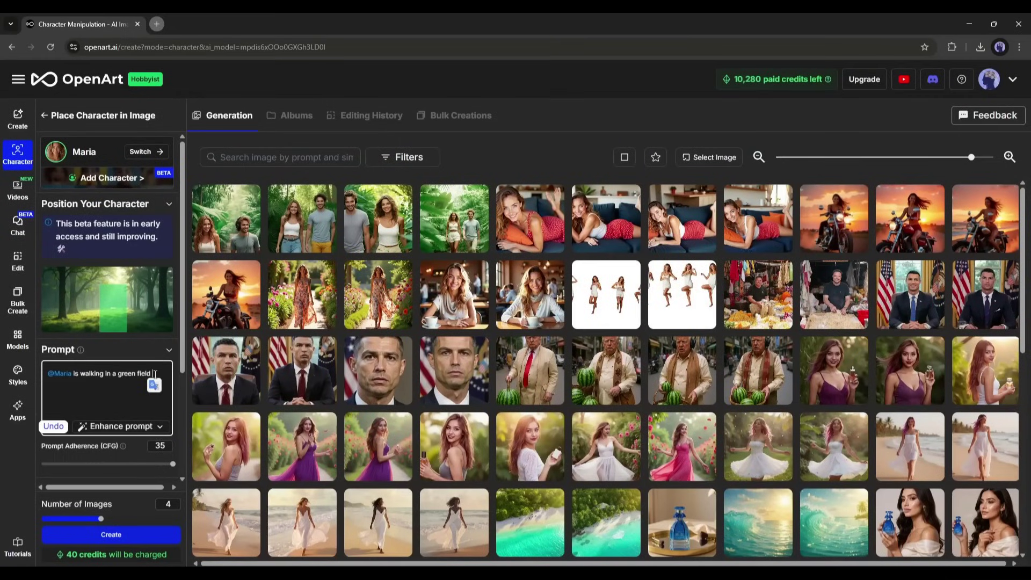
{"action": "scroll", "coordinate": [99, 414], "scroll_direction": "down", "scroll_amount": 3}
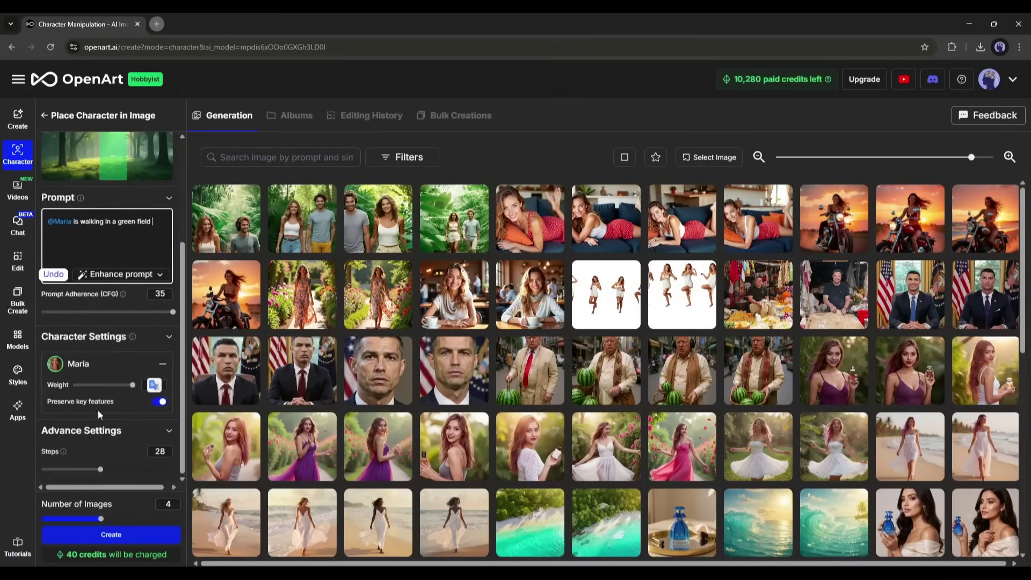
{"action": "left_click", "coordinate": [156, 415]}
{"action": "left_click", "coordinate": [111, 535]}
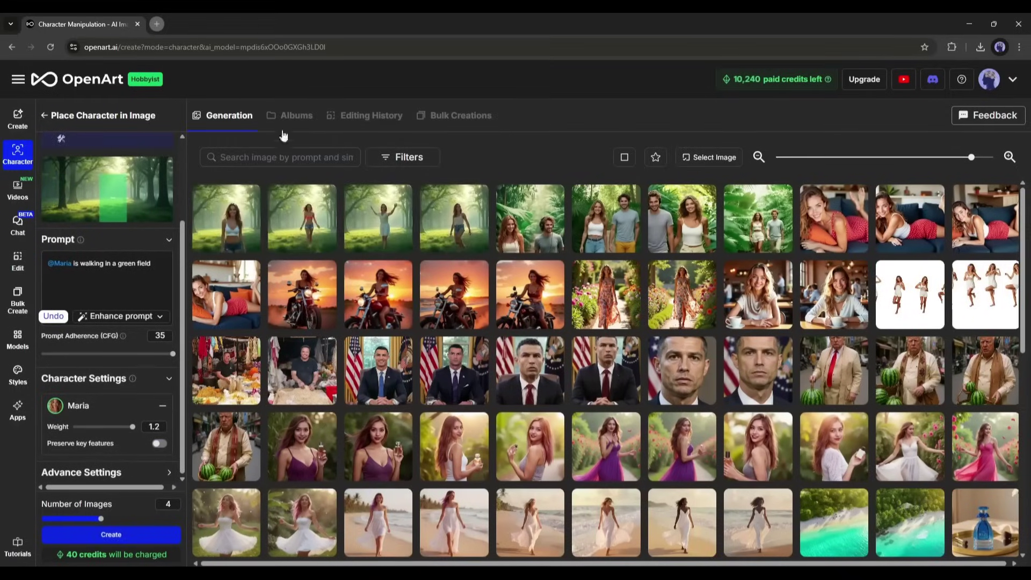
Browse the green-field images of Maria, then return to the gallery.
{"action": "left_click", "coordinate": [216, 220]}
{"action": "left_click", "coordinate": [582, 338]}
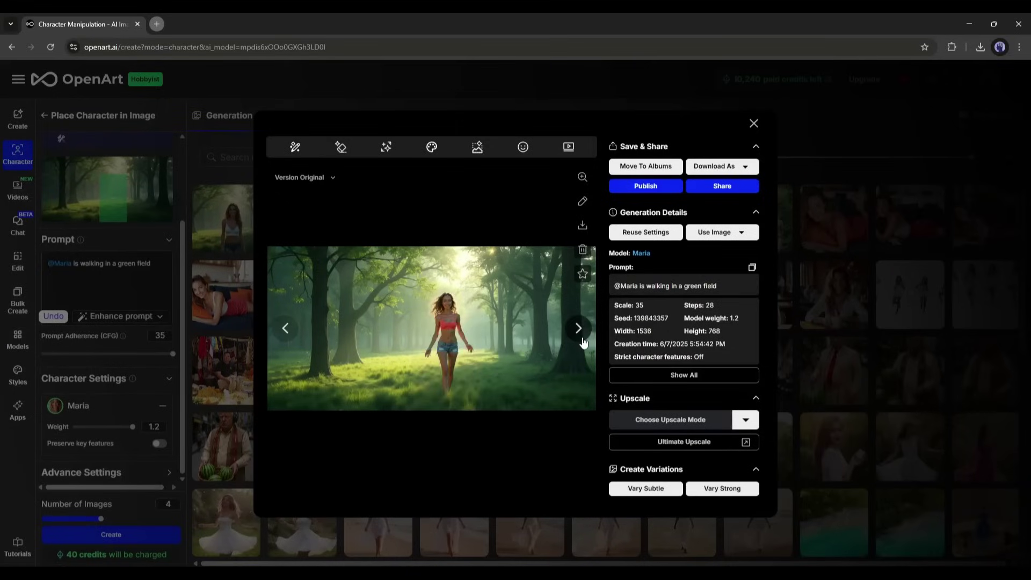
{"action": "left_click", "coordinate": [582, 341]}
{"action": "left_click", "coordinate": [578, 328]}
{"action": "left_click", "coordinate": [285, 328]}
{"action": "left_click", "coordinate": [752, 124]}
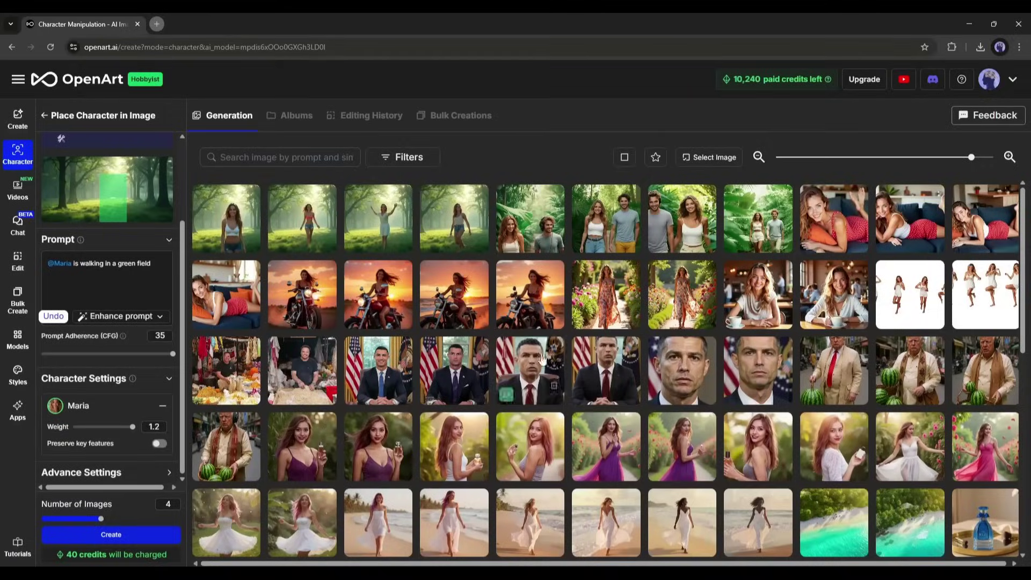
Upscale the floral-dress garden image 2x, preview it full size, and send it to Image to Video.
{"action": "left_click", "coordinate": [605, 297]}
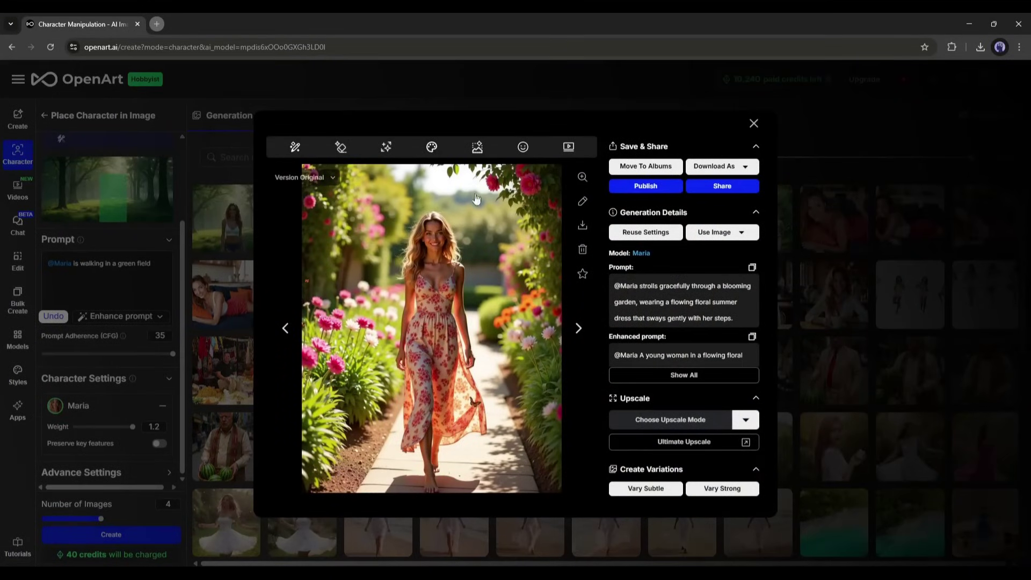
{"action": "left_click", "coordinate": [756, 430]}
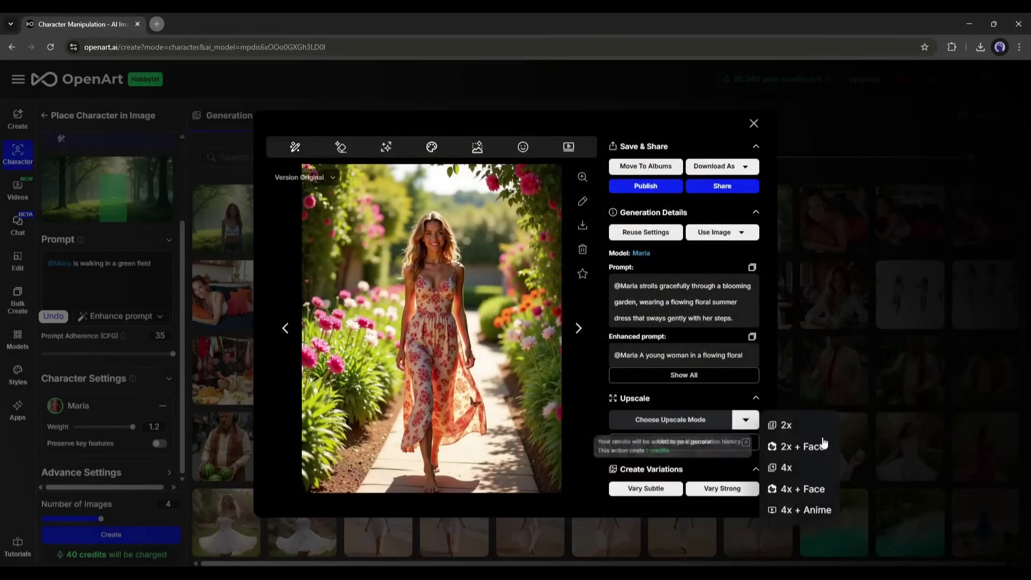
{"action": "left_click", "coordinate": [794, 435]}
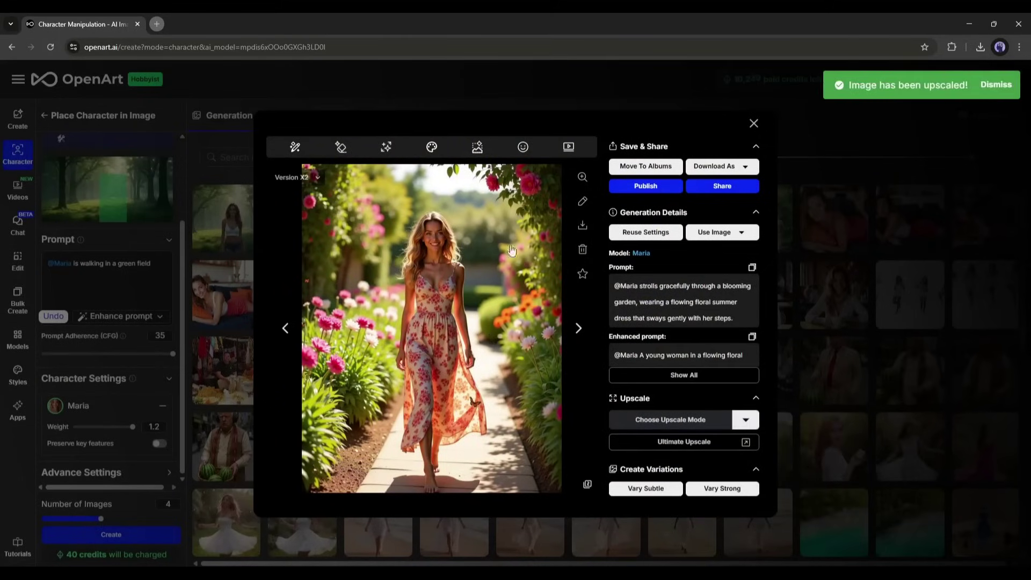
{"action": "left_click", "coordinate": [583, 177]}
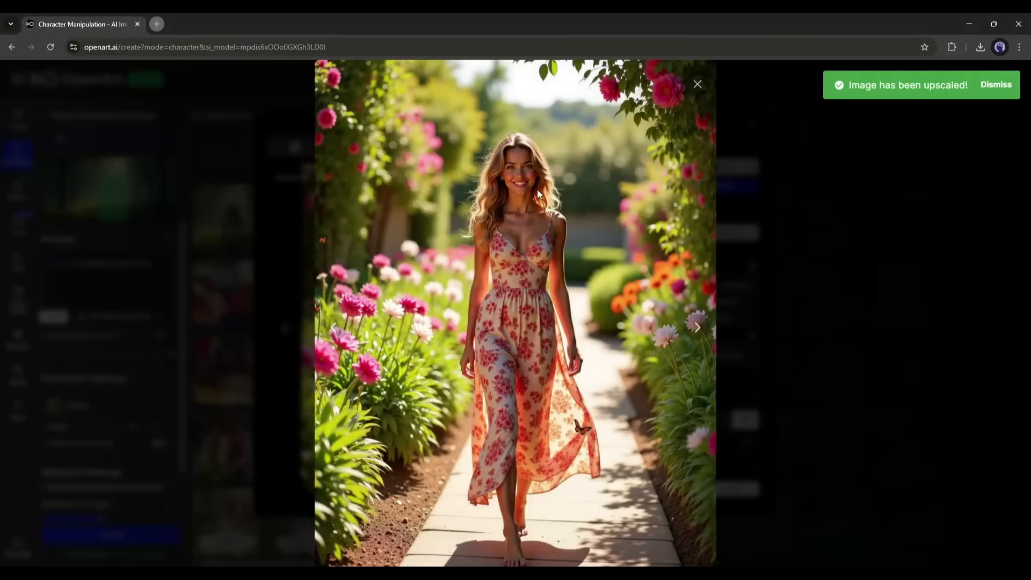
{"action": "left_click", "coordinate": [698, 85]}
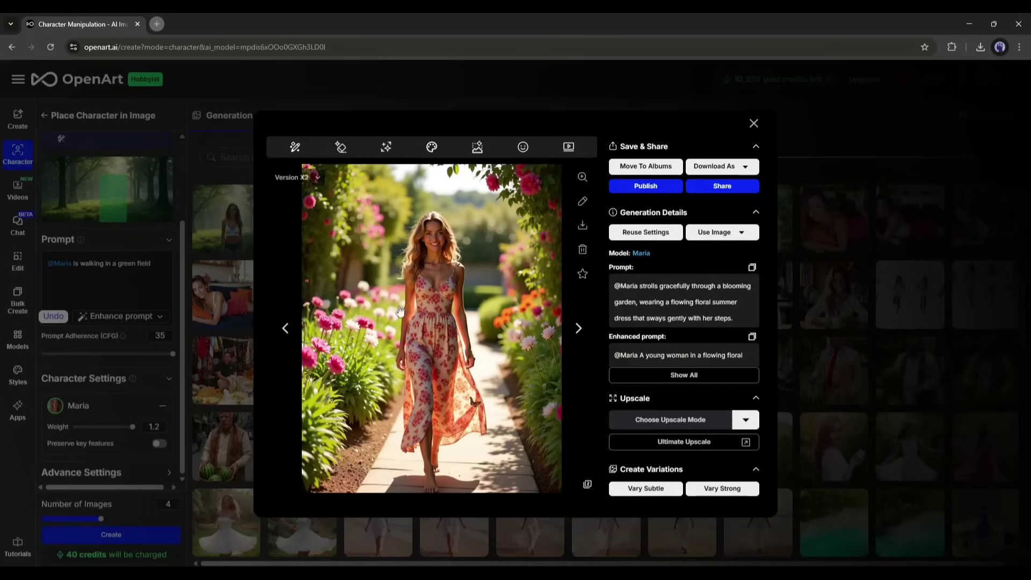
{"action": "left_click", "coordinate": [568, 148]}
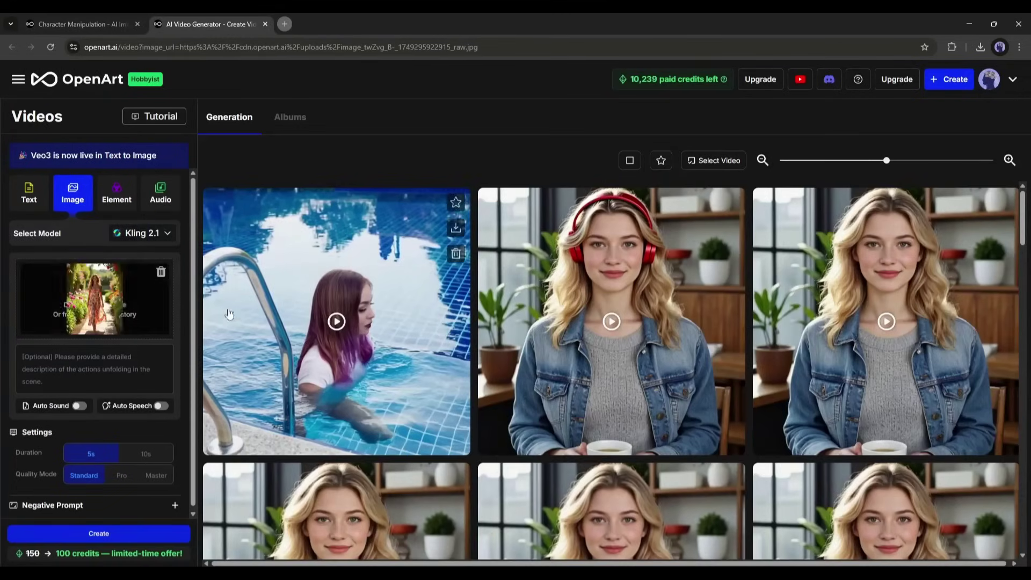
Look over the video mode tabs and return to the Image tab with the garden image.
{"action": "left_click", "coordinate": [32, 195]}
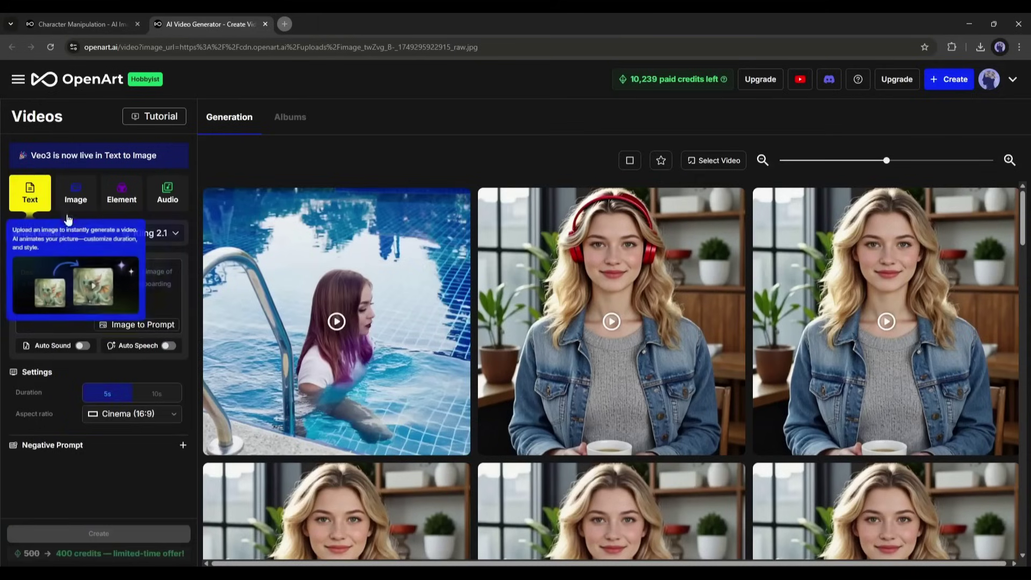
{"action": "left_click", "coordinate": [78, 196]}
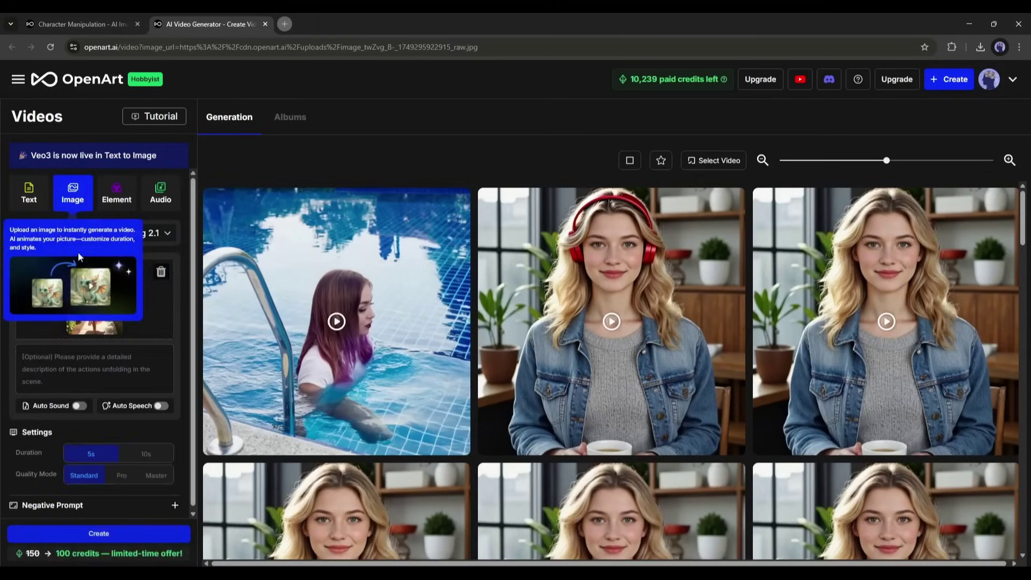
{"action": "left_click", "coordinate": [118, 194]}
{"action": "left_click", "coordinate": [160, 194]}
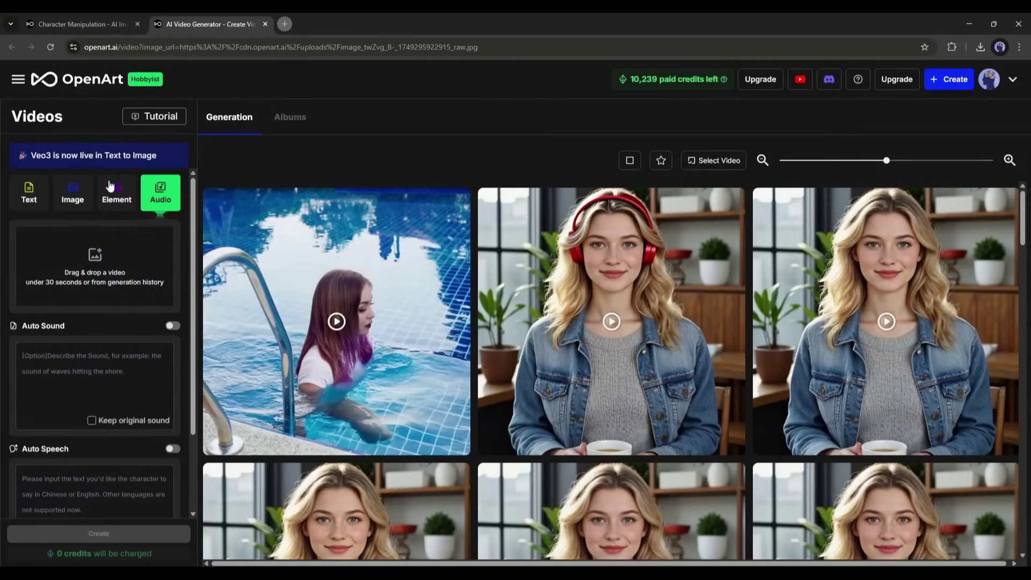
{"action": "left_click", "coordinate": [73, 193]}
Paste the lush-greenery, gently panning camera prompt and turn on Auto Sound.
{"action": "left_click", "coordinate": [91, 375]}
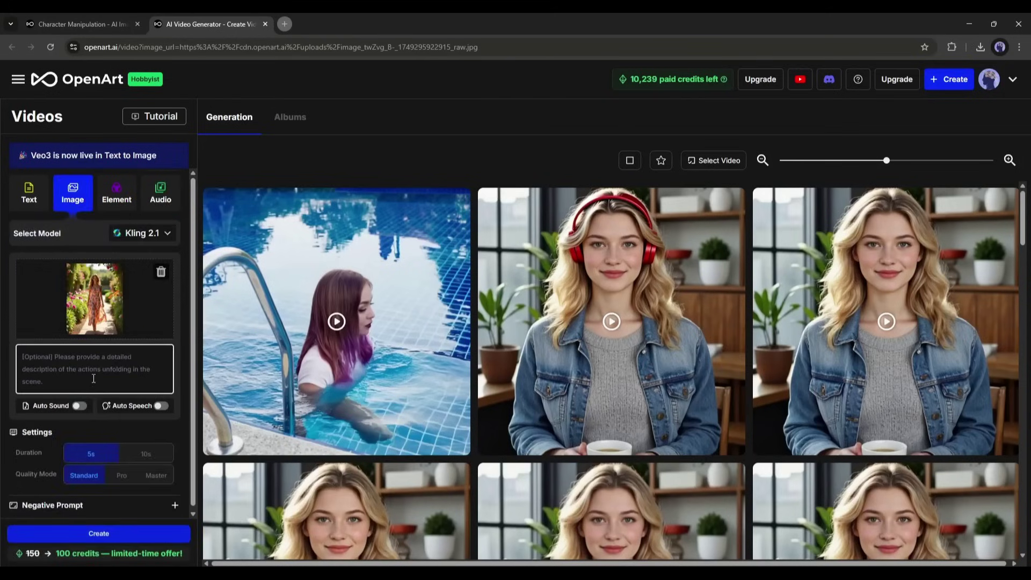
{"action": "key", "text": "ctrl+v"}
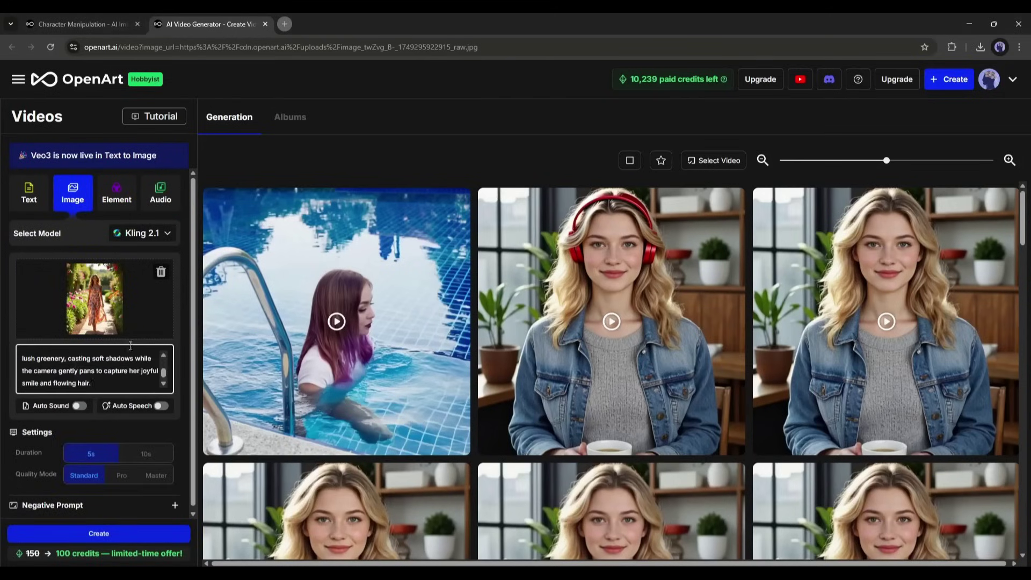
{"action": "left_click", "coordinate": [81, 407]}
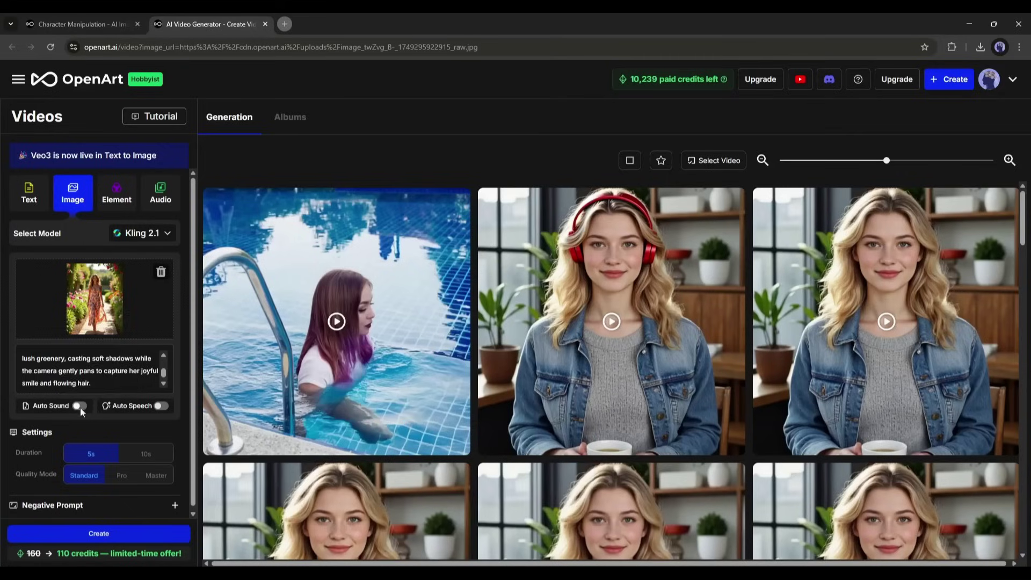
{"action": "left_click", "coordinate": [69, 334]}
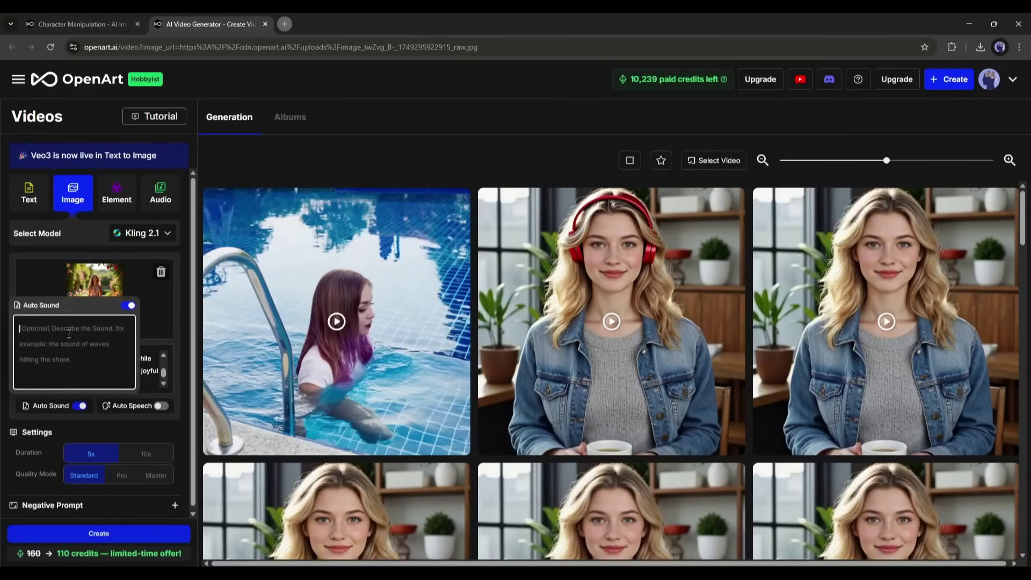
{"action": "left_click", "coordinate": [174, 344]}
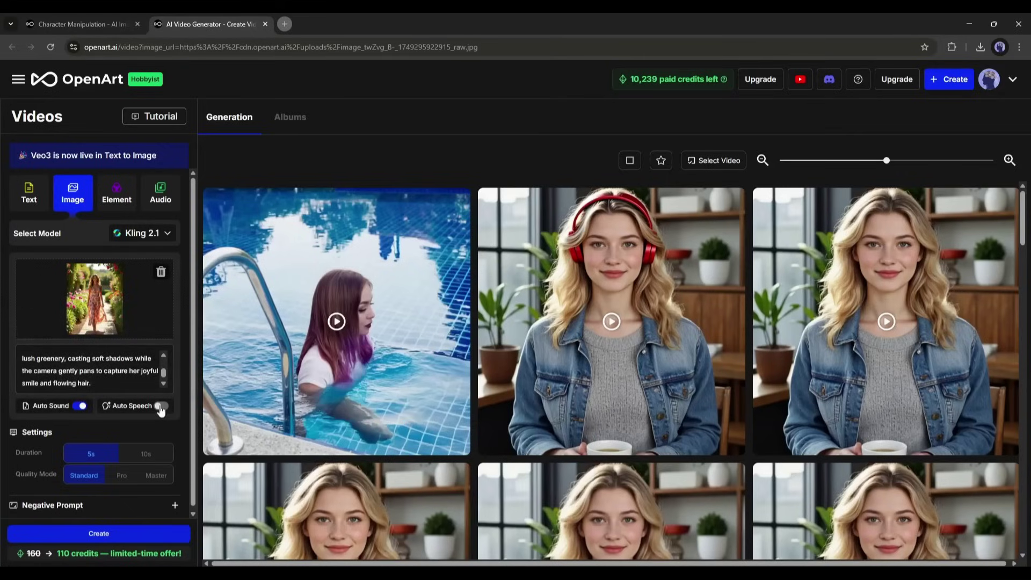
Set Duration to 10s and Quality Mode to Master, then create the video.
{"action": "left_click", "coordinate": [149, 457]}
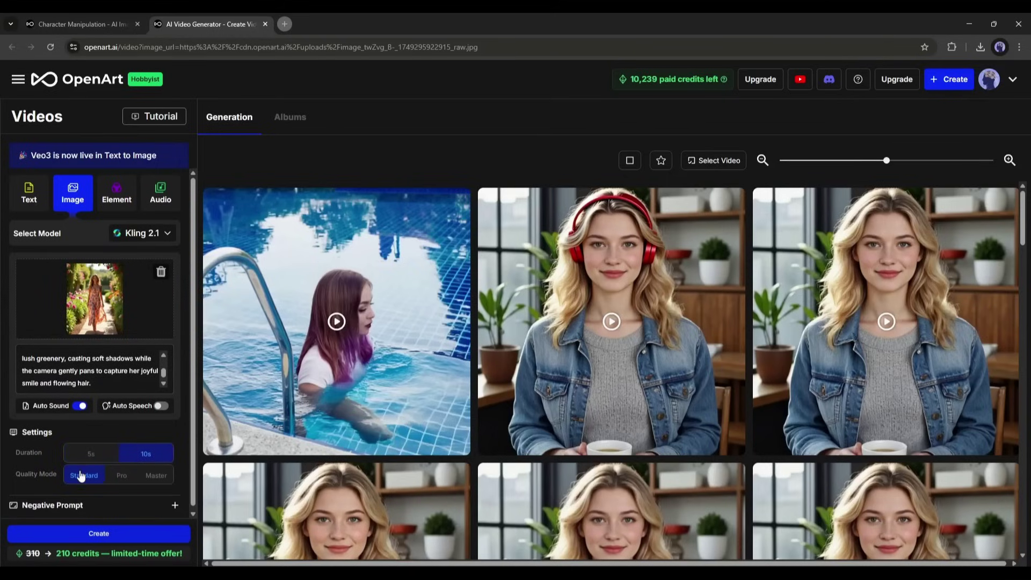
{"action": "left_click", "coordinate": [156, 475]}
{"action": "left_click", "coordinate": [174, 502]}
{"action": "left_click", "coordinate": [173, 413]}
{"action": "left_click", "coordinate": [98, 533]}
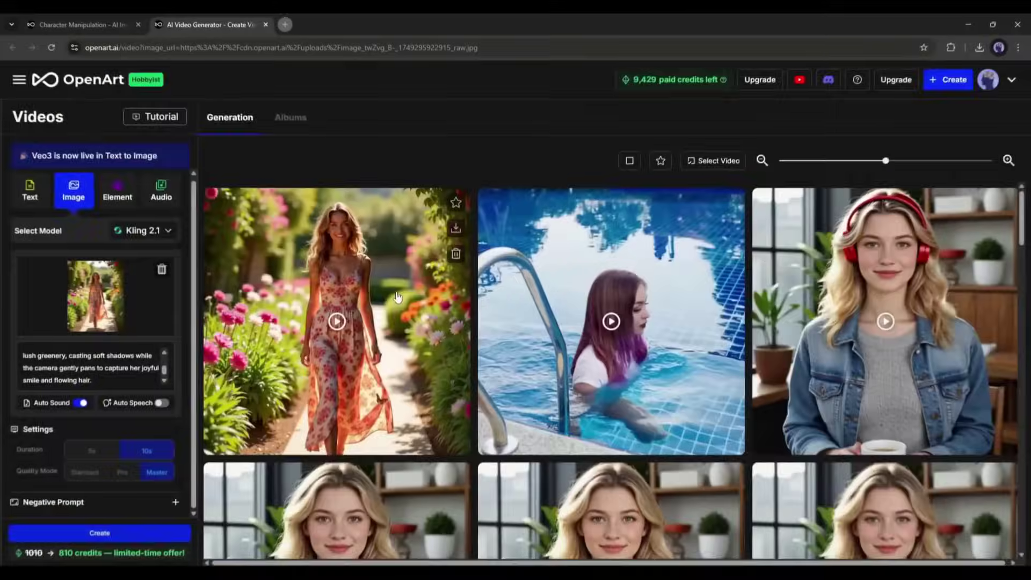
Open the finished garden twirling video and watch it in fullscreen.
{"action": "left_click", "coordinate": [401, 295]}
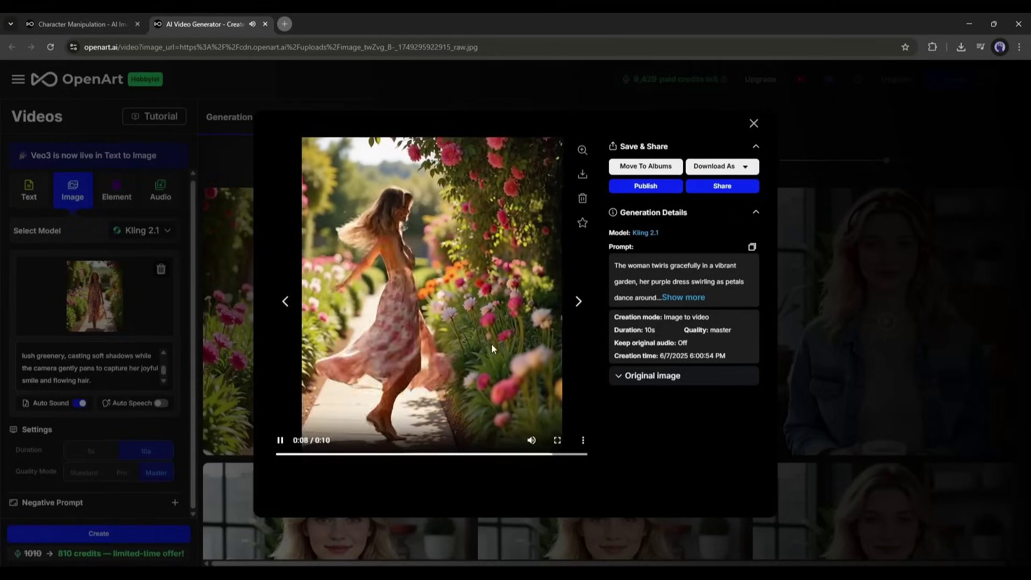
{"action": "left_click", "coordinate": [557, 437]}
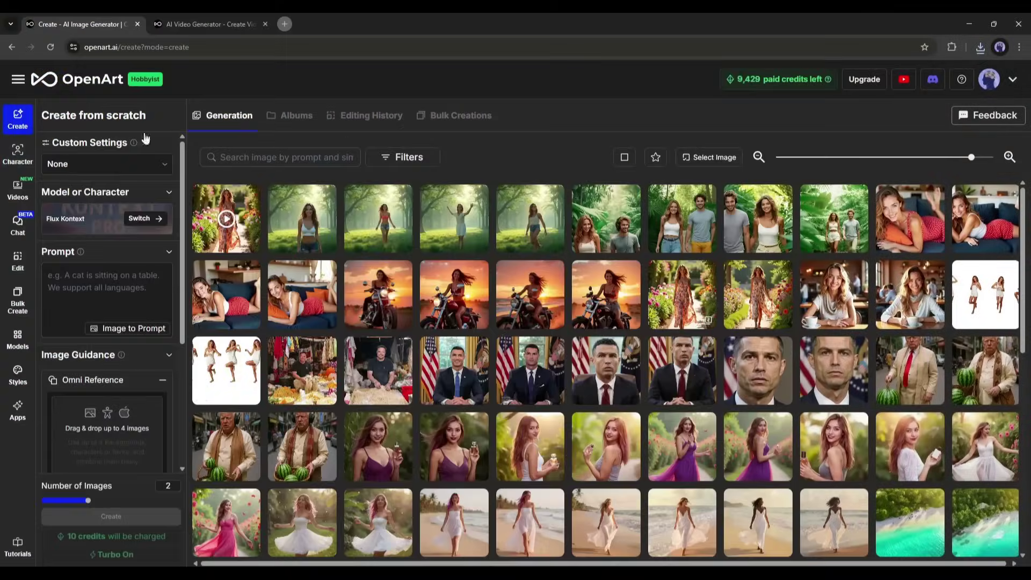
Open Chat to Edit, then scroll through the home page community images and videos.
{"action": "left_click", "coordinate": [17, 224]}
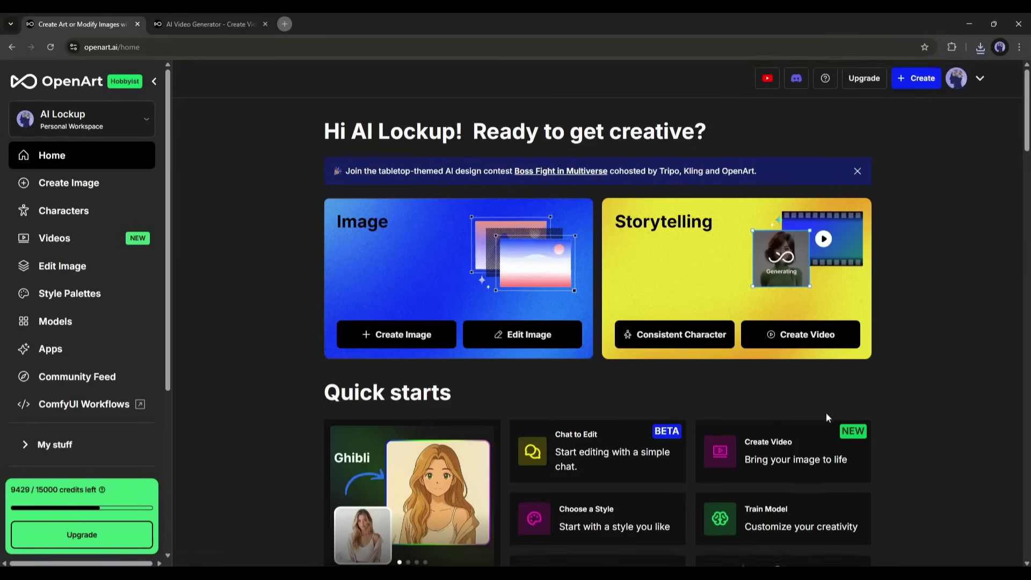
{"action": "scroll", "coordinate": [832, 414], "scroll_direction": "down", "scroll_amount": 4}
{"action": "scroll", "coordinate": [832, 419], "scroll_direction": "down", "scroll_amount": 10}
{"action": "scroll", "coordinate": [782, 435], "scroll_direction": "down", "scroll_amount": 15}
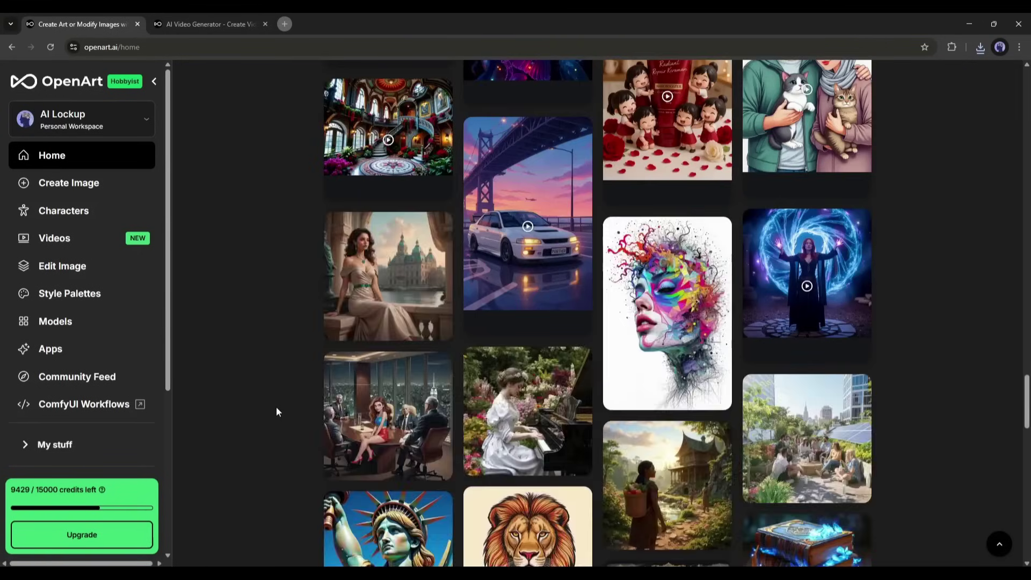
{"action": "scroll", "coordinate": [276, 408], "scroll_direction": "down", "scroll_amount": 6}
{"action": "scroll", "coordinate": [265, 398], "scroll_direction": "down", "scroll_amount": 11}
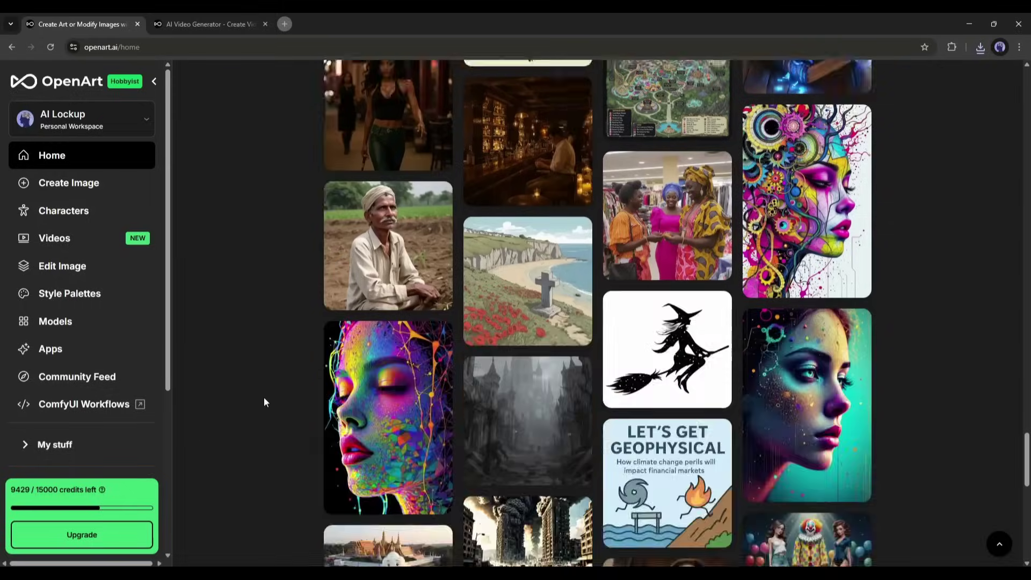
{"action": "scroll", "coordinate": [246, 393], "scroll_direction": "down", "scroll_amount": 12}
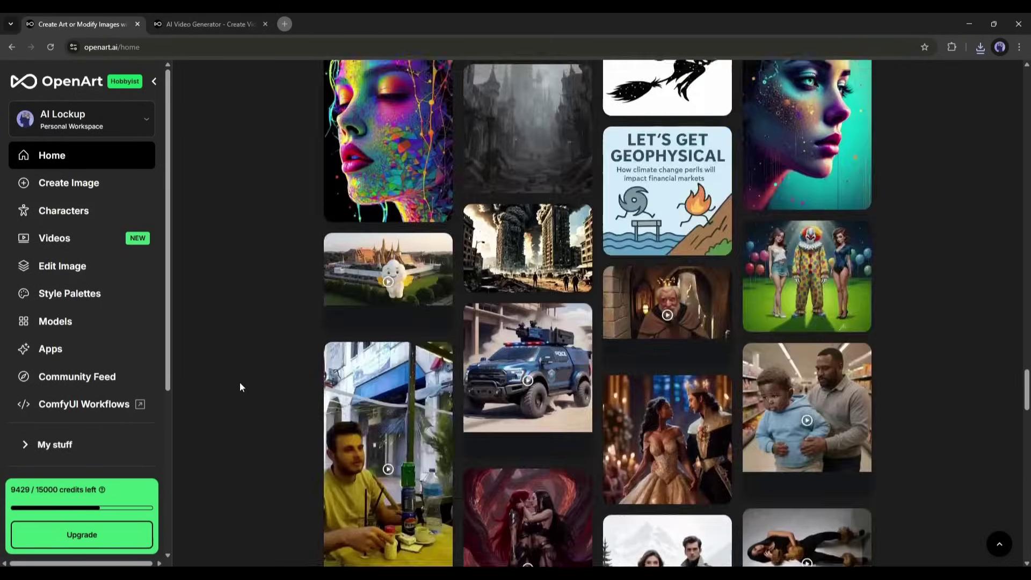
{"action": "scroll", "coordinate": [232, 386], "scroll_direction": "down", "scroll_amount": 8}
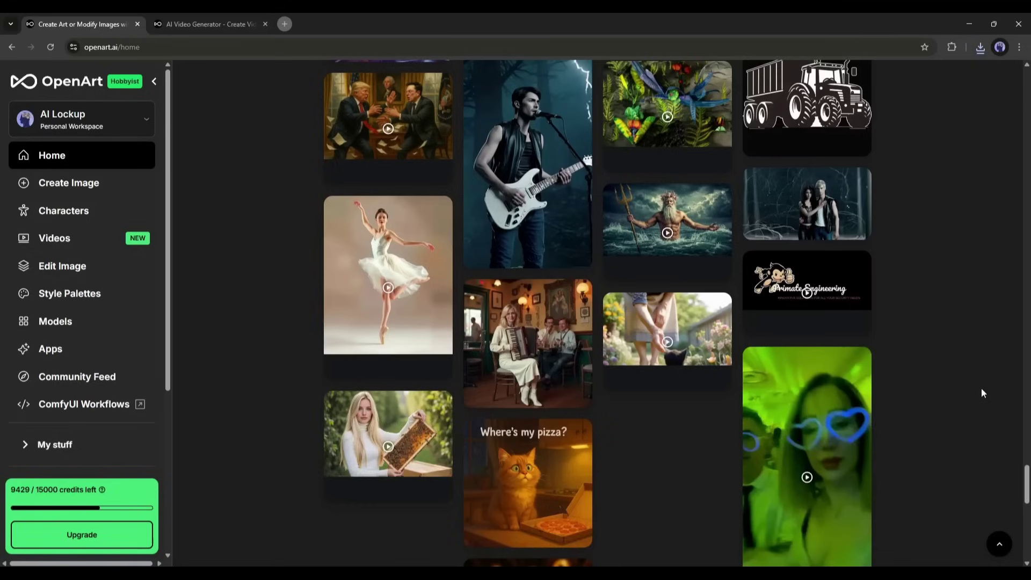
{"action": "scroll", "coordinate": [980, 388], "scroll_direction": "up", "scroll_amount": 10}
{"action": "scroll", "coordinate": [973, 391], "scroll_direction": "down", "scroll_amount": 5}
{"action": "scroll", "coordinate": [666, 398], "scroll_direction": "up", "scroll_amount": 15}
{"action": "scroll", "coordinate": [605, 321], "scroll_direction": "up", "scroll_amount": 5}
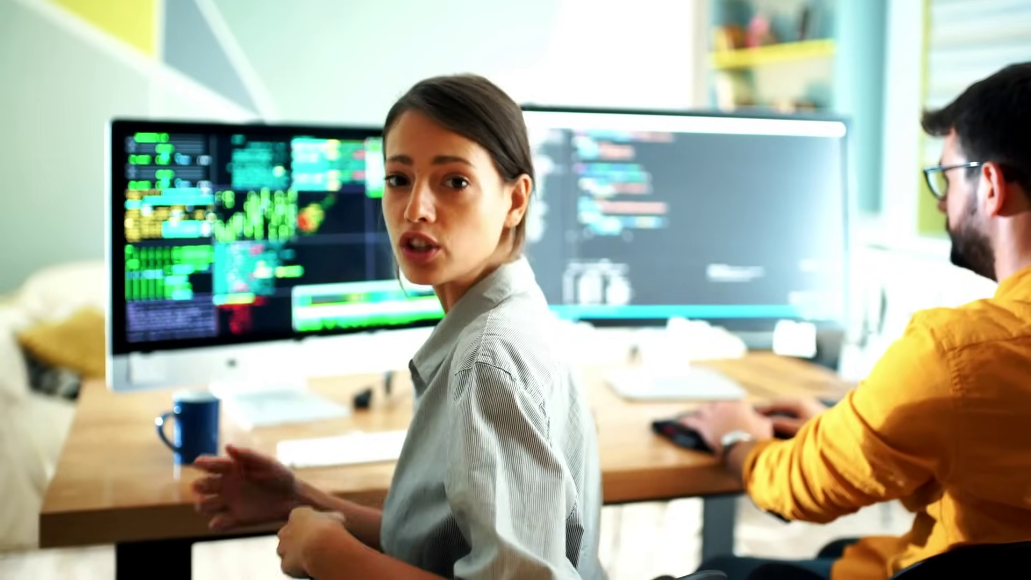